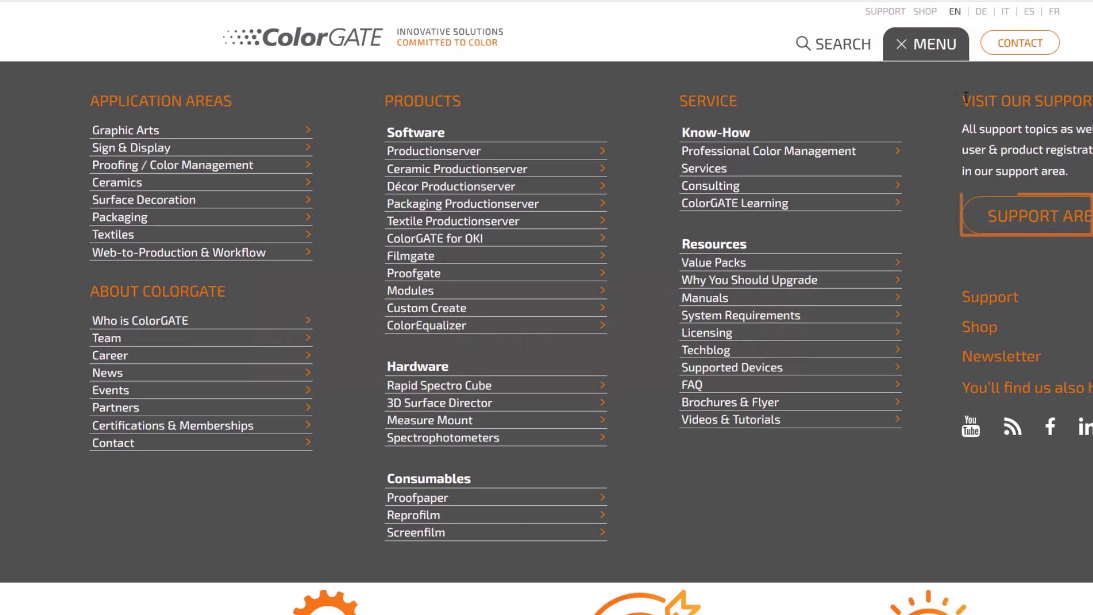
# Go to the ColorGATE Service & Support Area from the website menu
pyautogui.click(1042, 229)
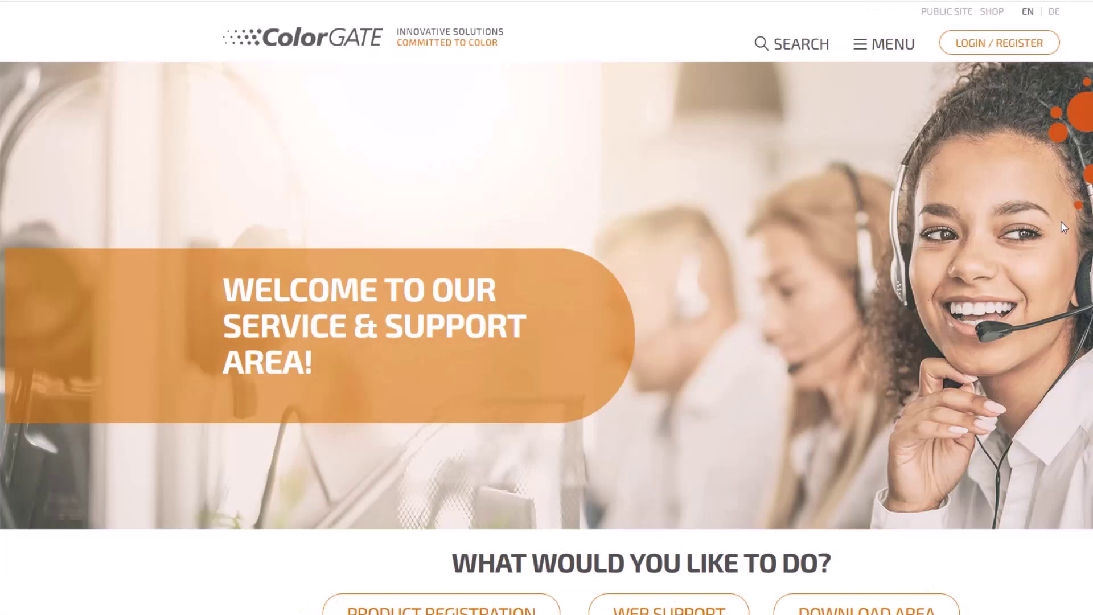
# Start a new account registration and enter the email address, password and password confirmation
pyautogui.click(997, 51)
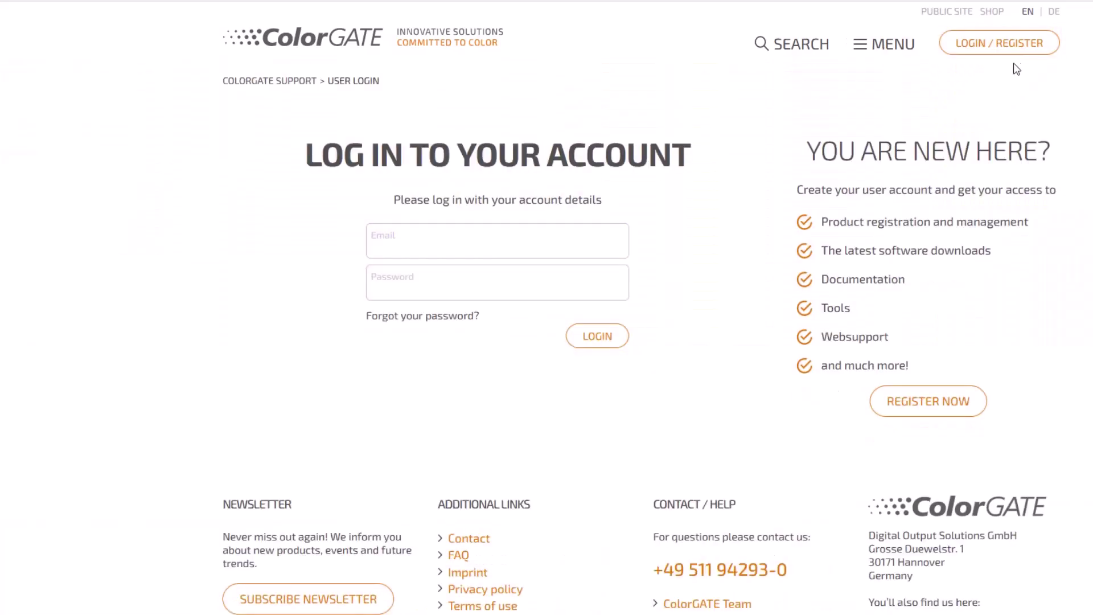
pyautogui.click(955, 404)
pyautogui.scroll(-3, 952, 388)
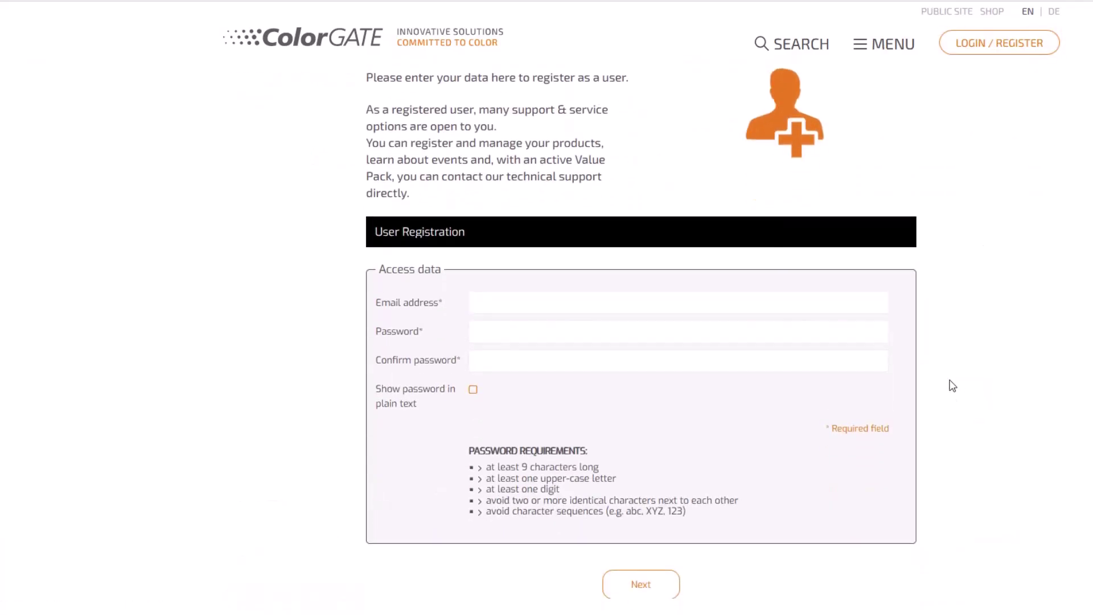
pyautogui.click(546, 309)
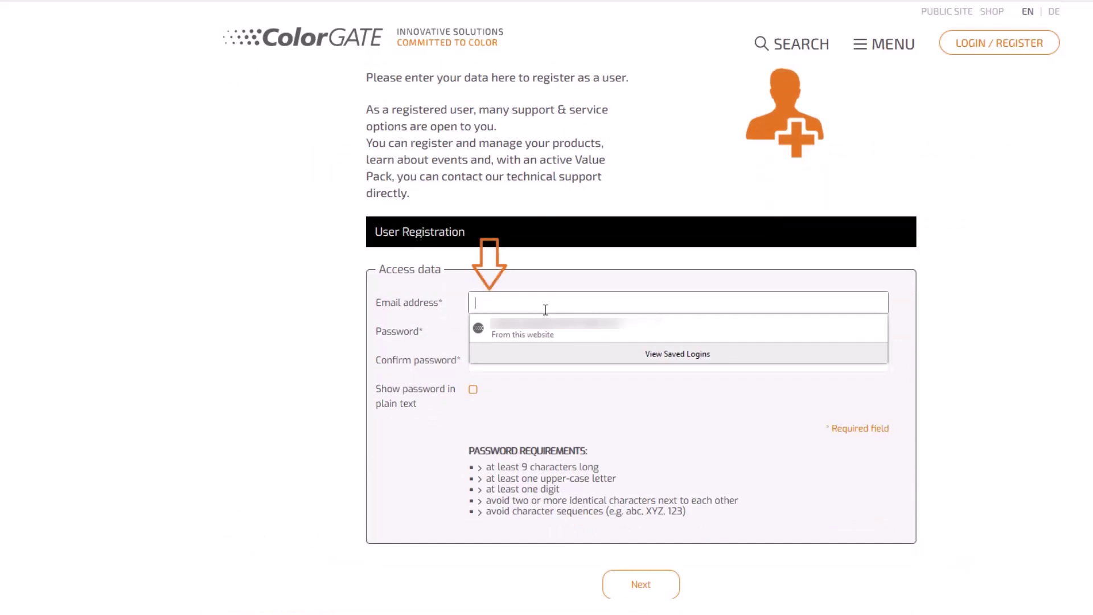
pyautogui.click(488, 325)
pyautogui.write('•••••••••••')
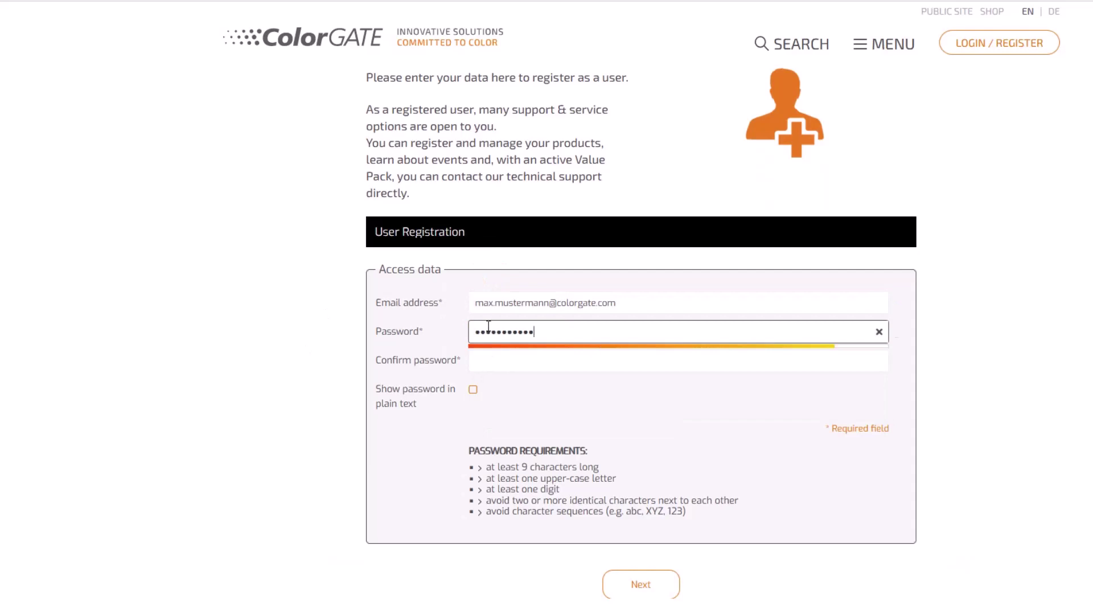
pyautogui.write('••••')
pyautogui.click(508, 358)
pyautogui.write('•••••••••••••••')
pyautogui.scroll(-1, 762, 501)
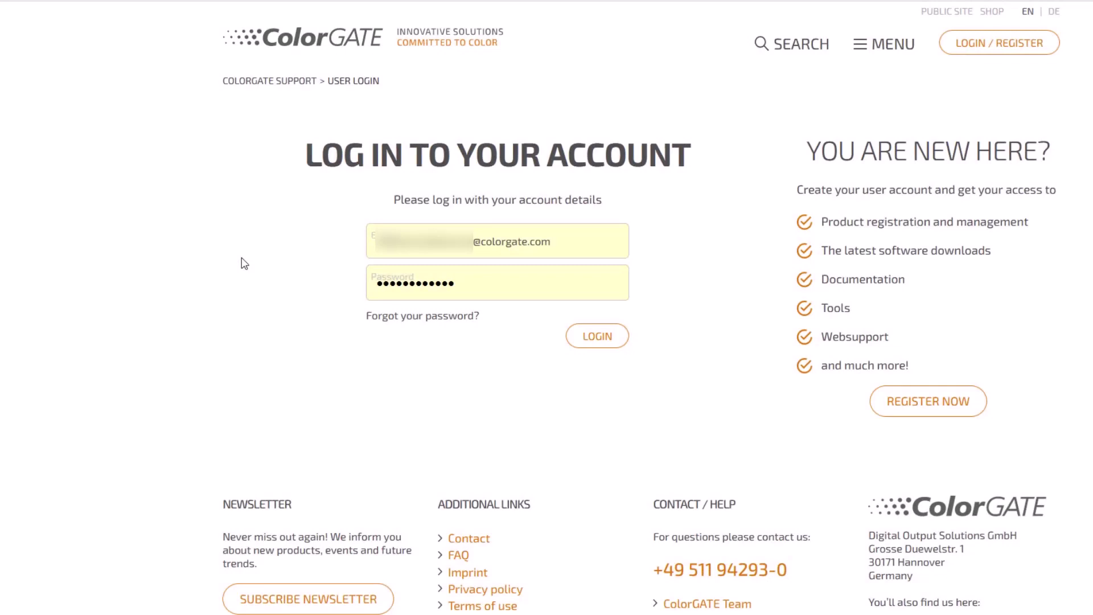
# Log in with the entered credentials to reach the signed-in welcome page
pyautogui.click(601, 337)
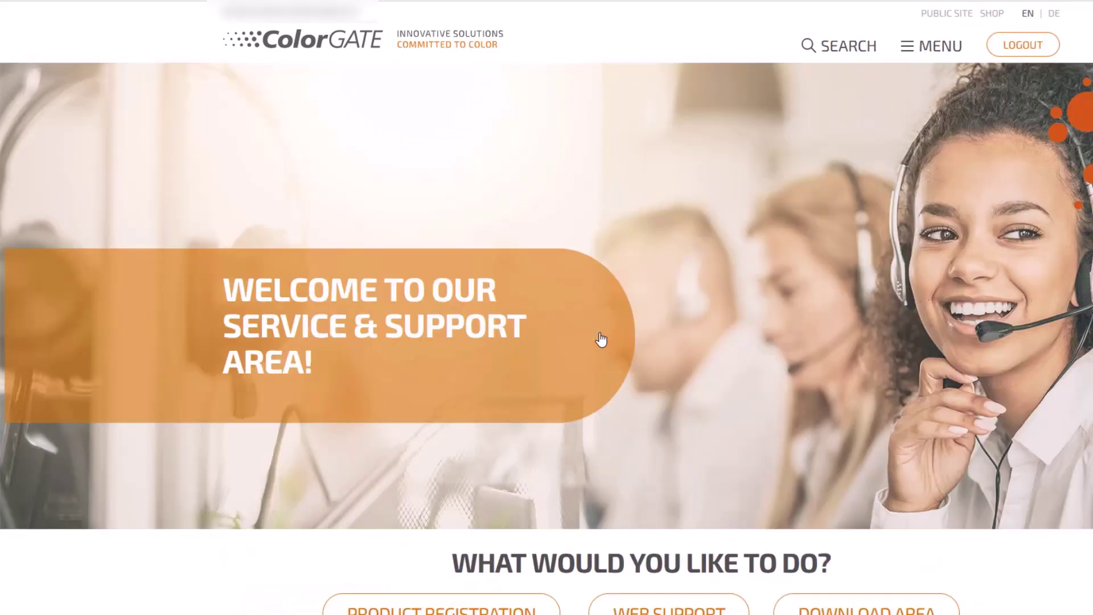
pyautogui.scroll(-2, 601, 339)
pyautogui.scroll(-2, 596, 325)
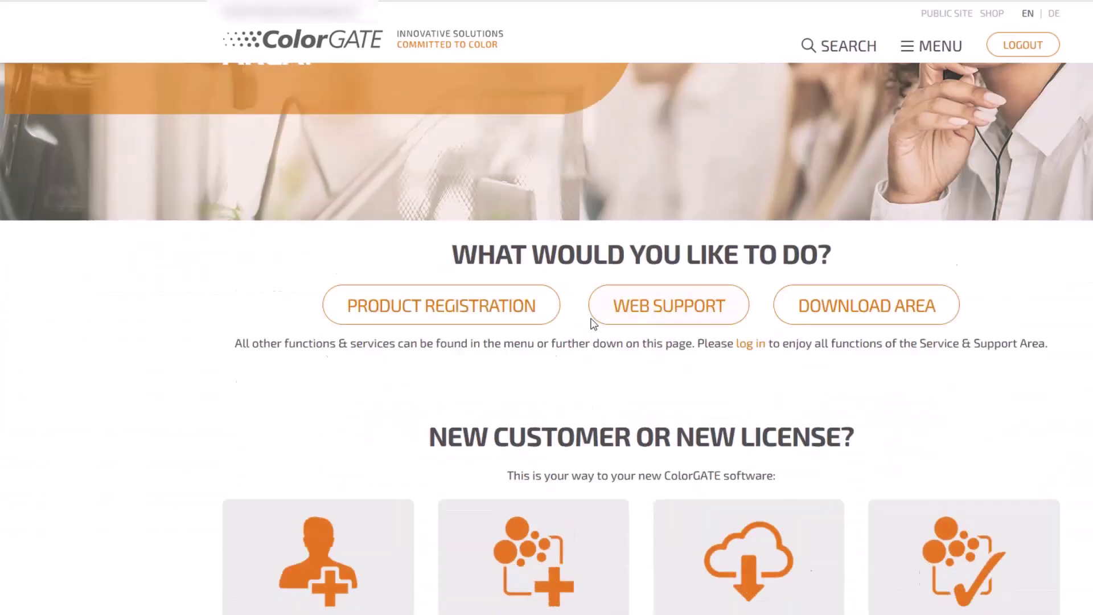
pyautogui.scroll(-1, 594, 320)
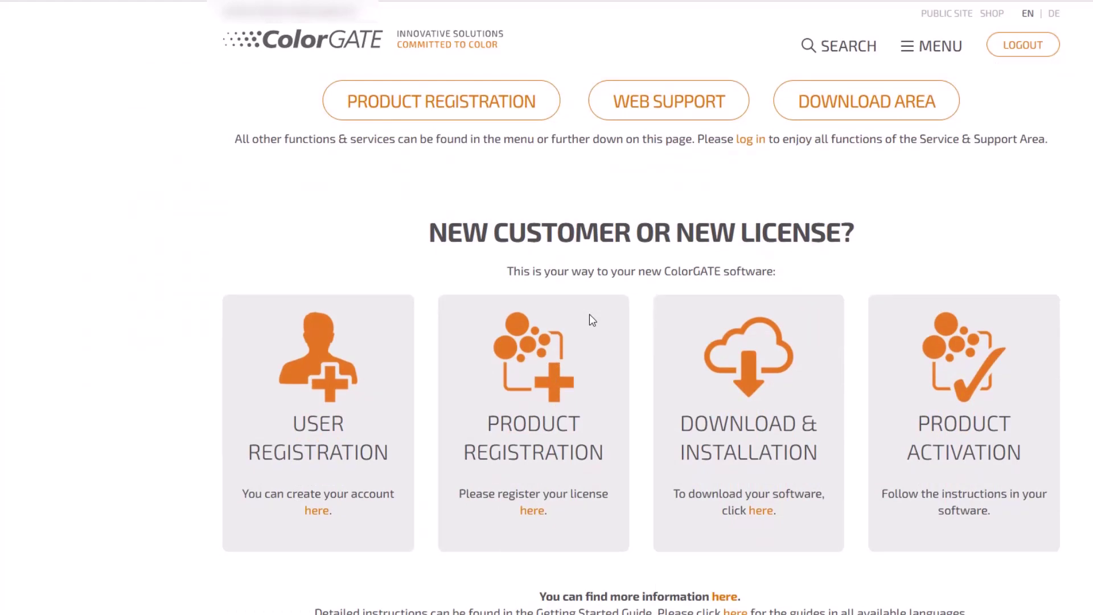
# Paste the license number into the Product Registration form and submit it for checking
pyautogui.click(532, 511)
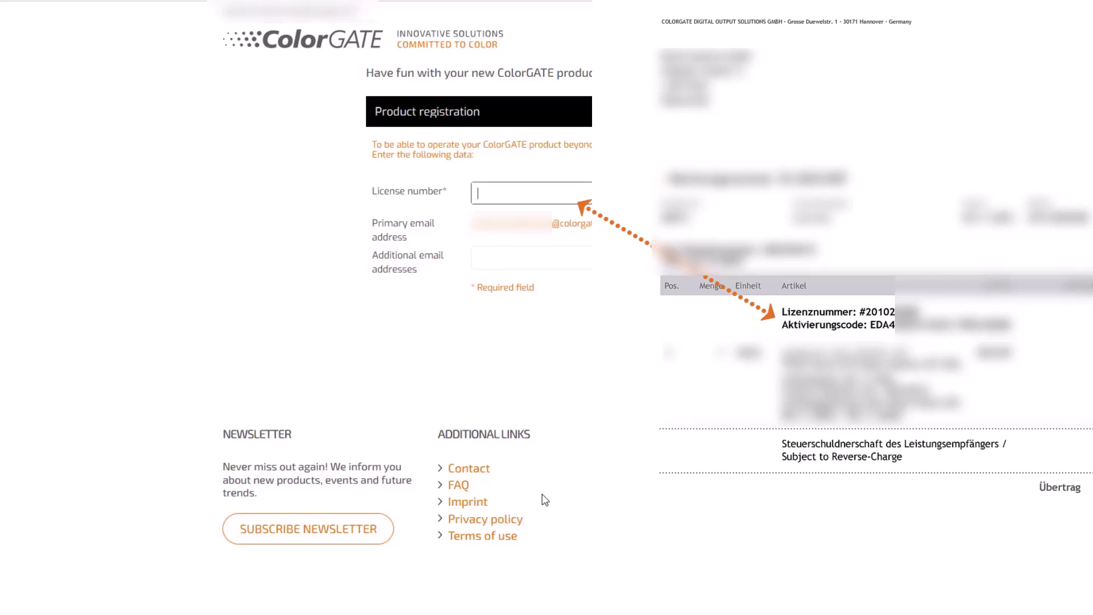
pyautogui.hotkey('ctrl', 'v')
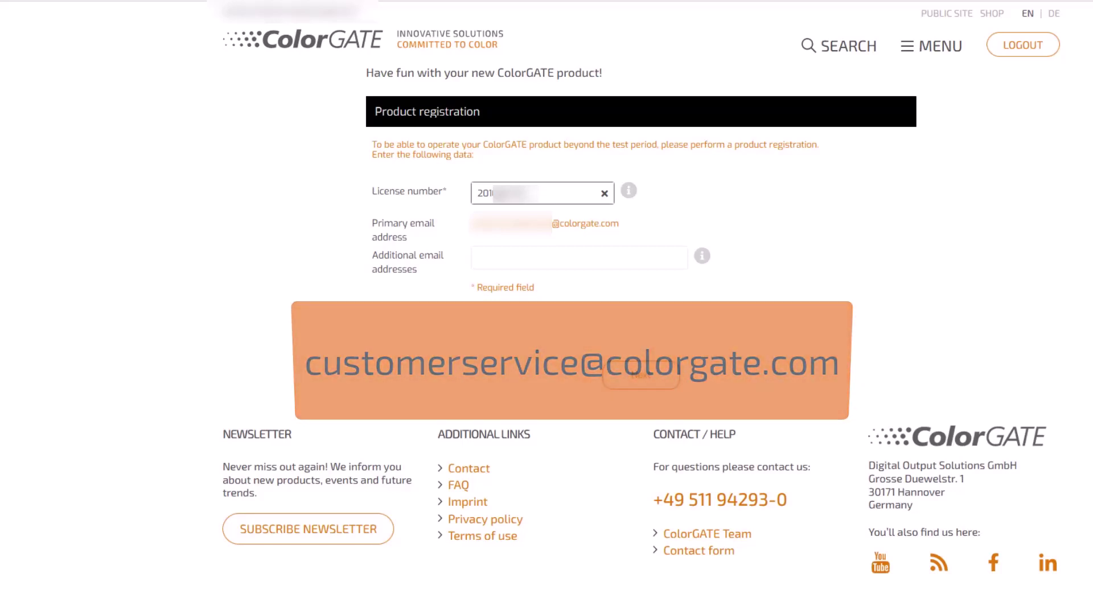
pyautogui.moveTo(523, 194); pyautogui.dragTo(472, 188)
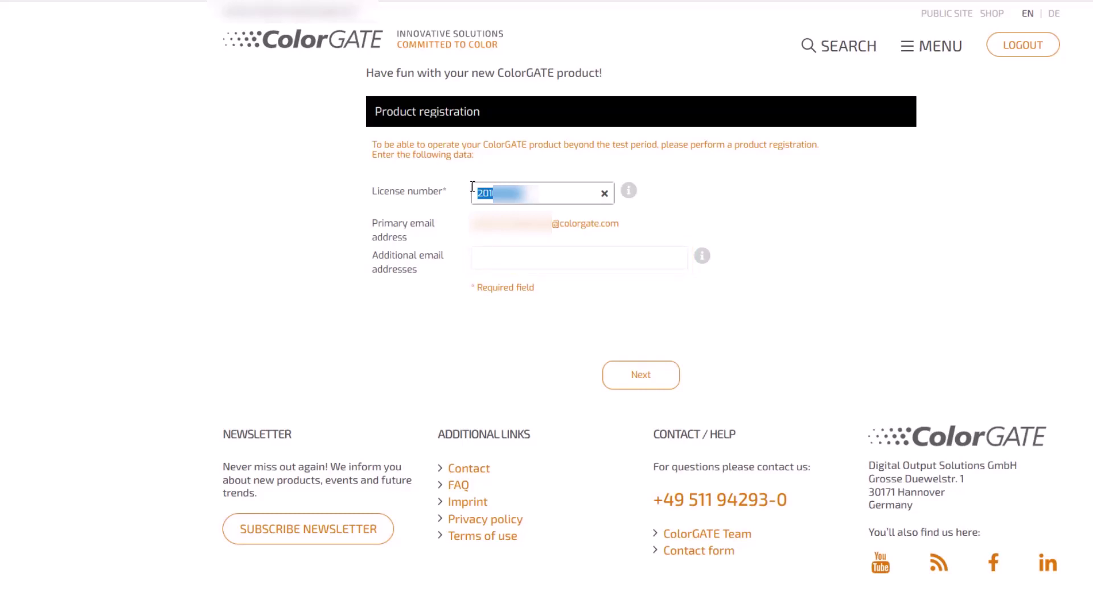
pyautogui.click(512, 257)
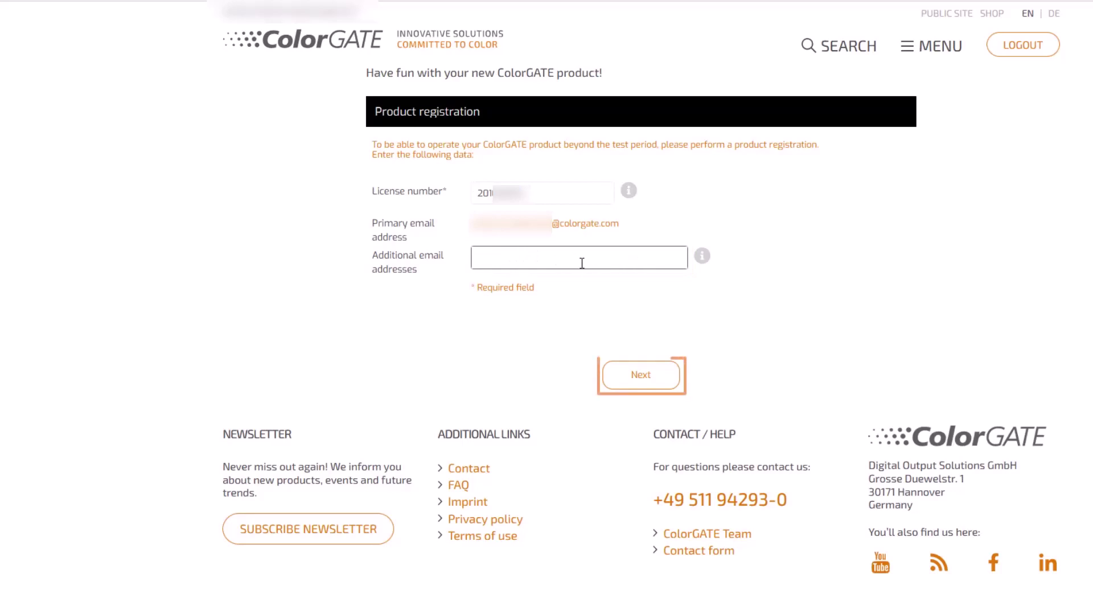
pyautogui.click(646, 378)
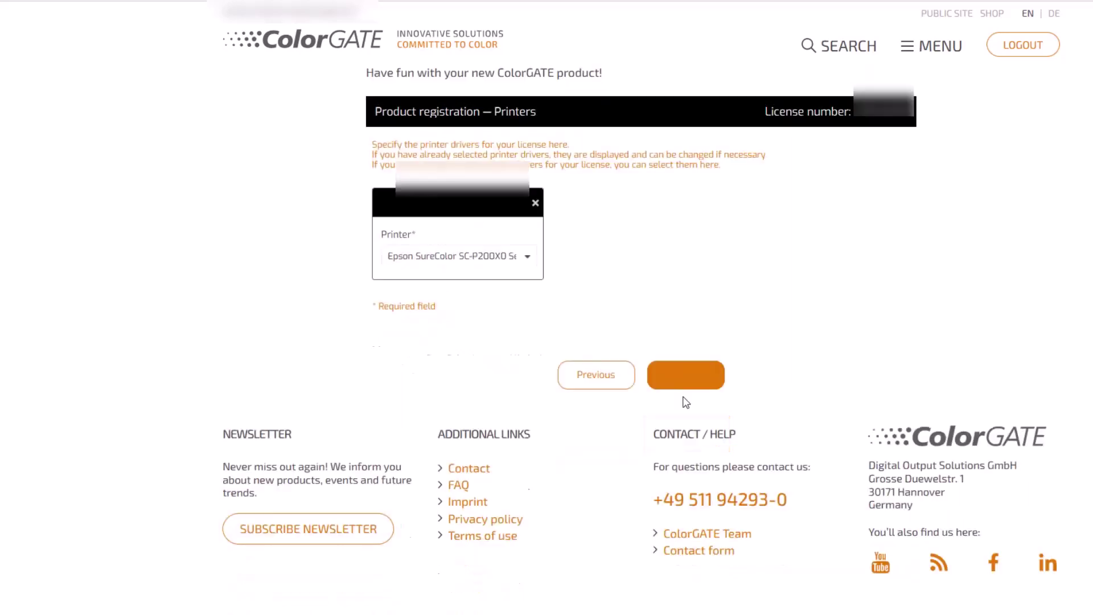
# Select the Epson SureColor SC-F93X0 Series printer and continue to the registration review
pyautogui.click(517, 256)
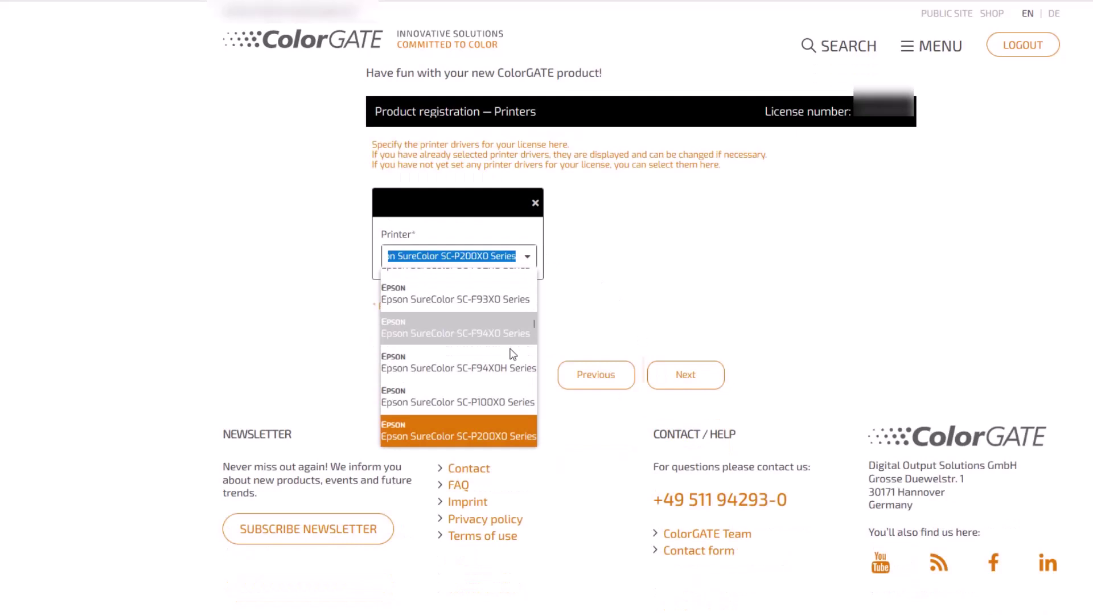
pyautogui.click(683, 380)
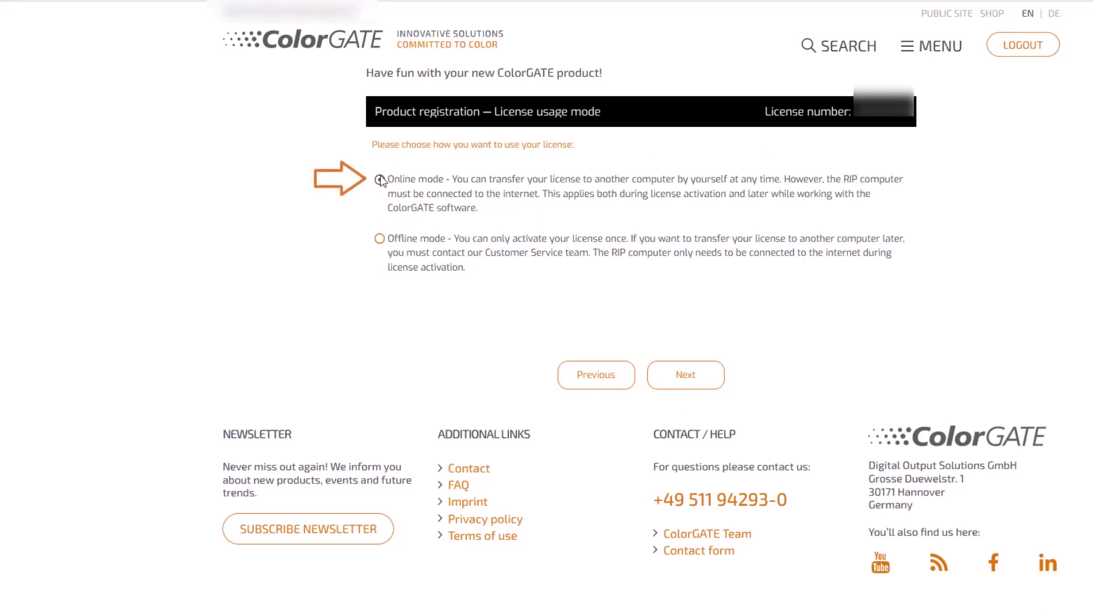
pyautogui.click(685, 374)
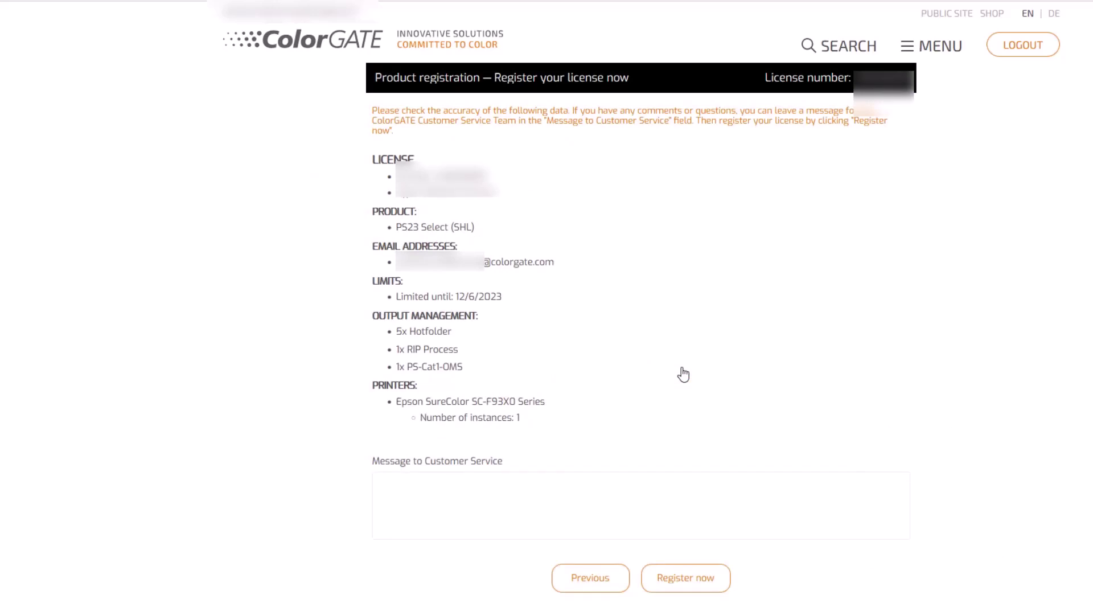
pyautogui.scroll(-1, 683, 374)
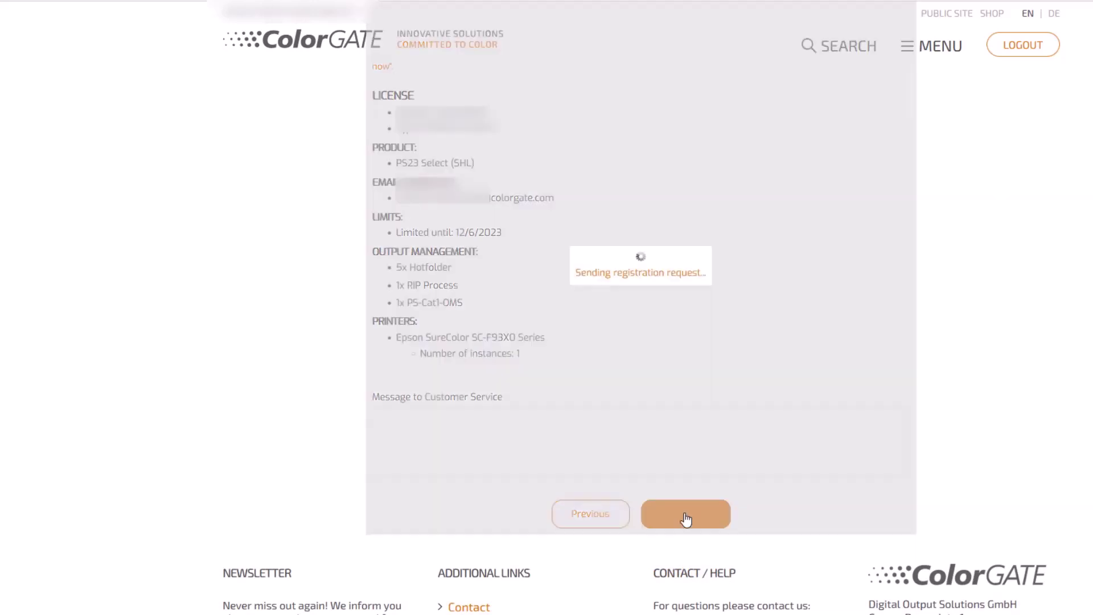
# Send the product registration with Register now and get the success confirmation
pyautogui.click(685, 517)
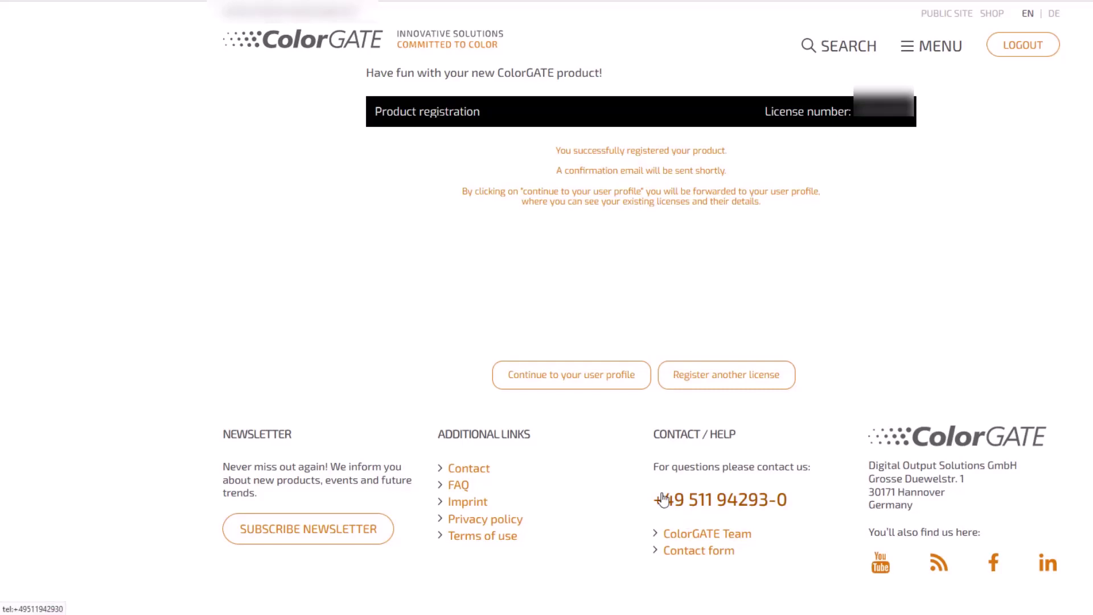
# Show the newly registered license's details in the profile's Licenses list
pyautogui.click(598, 387)
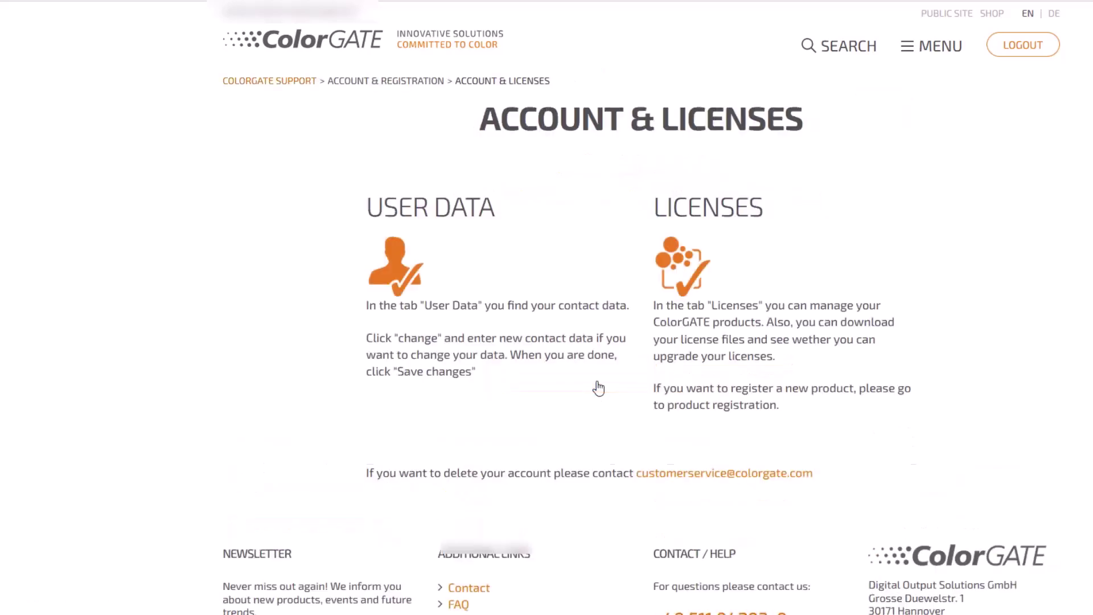
pyautogui.scroll(-3, 547, 401)
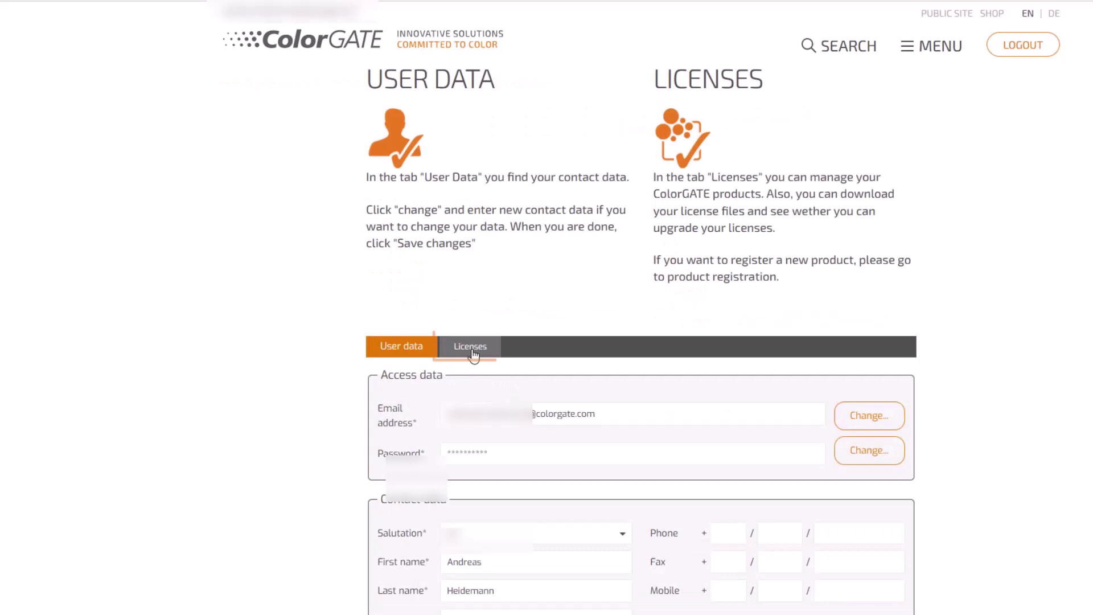
pyautogui.click(471, 351)
pyautogui.click(419, 489)
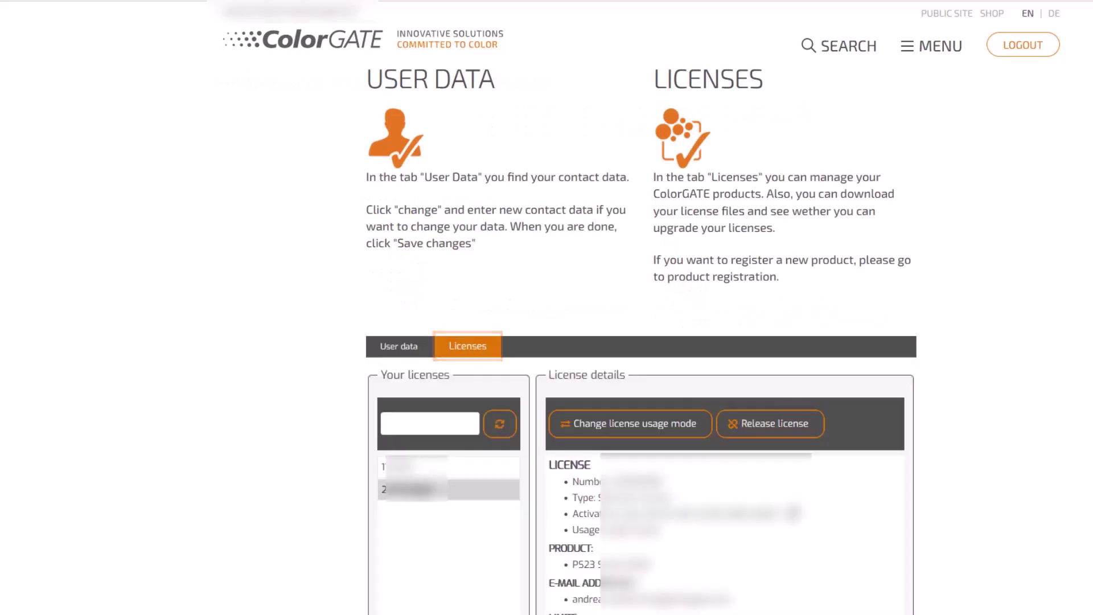
pyautogui.scroll(-3, 830, 450)
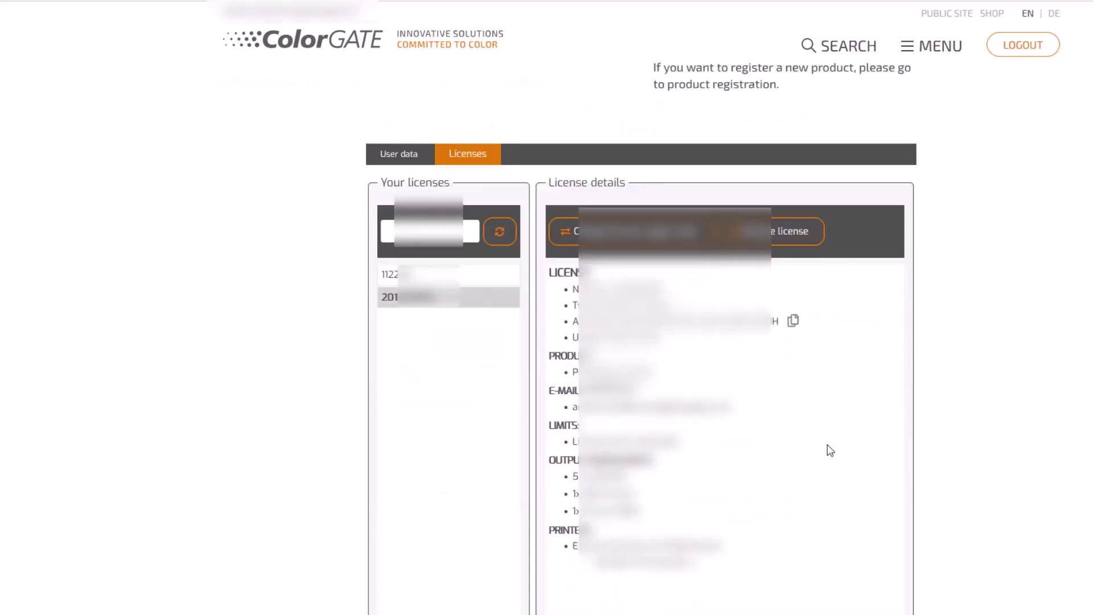
pyautogui.scroll(-1, 829, 451)
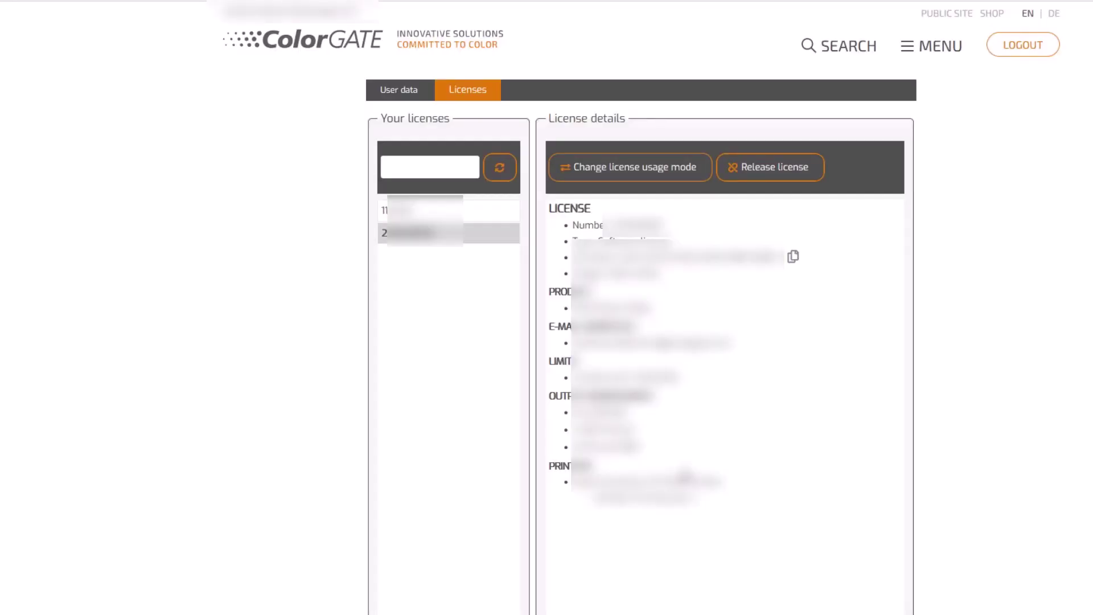
# Filter software downloads to Productionserver and download the PS23SetupV23.10.16034.exe setup file
pyautogui.click(936, 46)
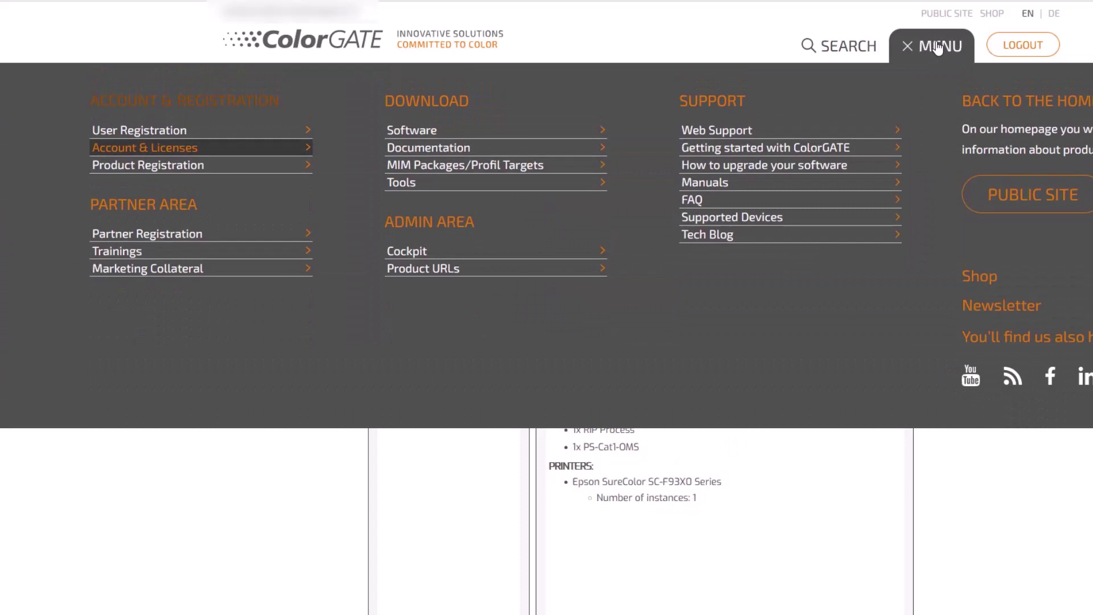
pyautogui.click(425, 136)
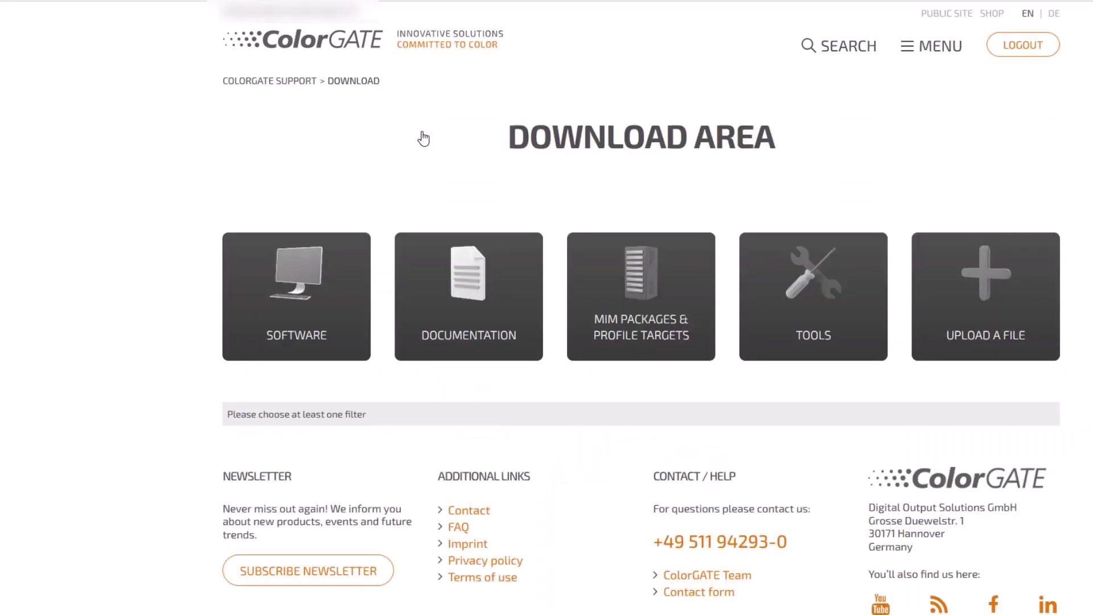
pyautogui.click(306, 328)
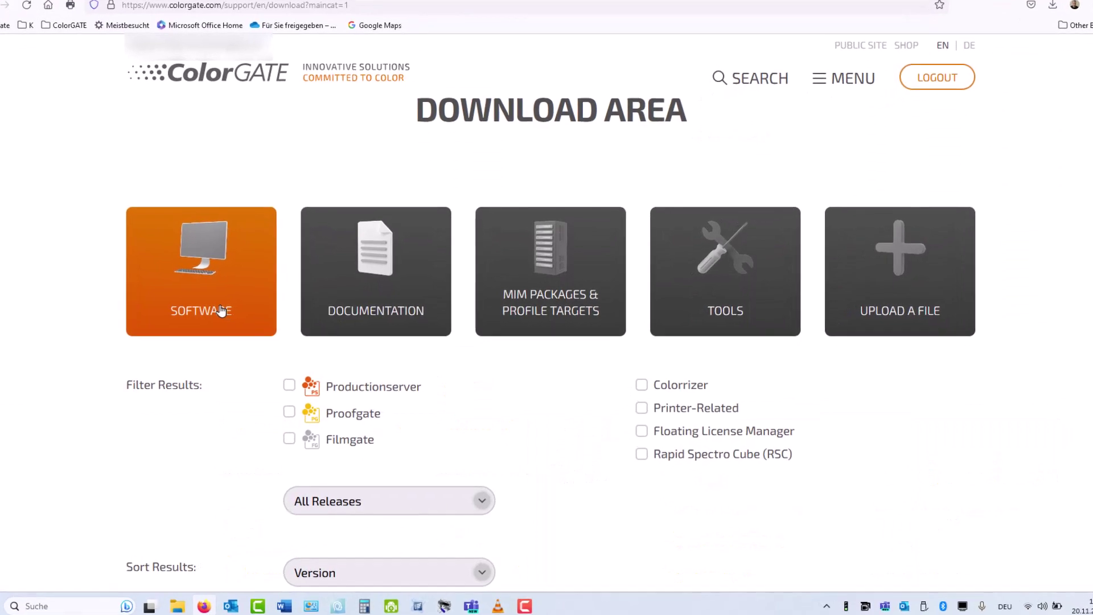
pyautogui.click(280, 387)
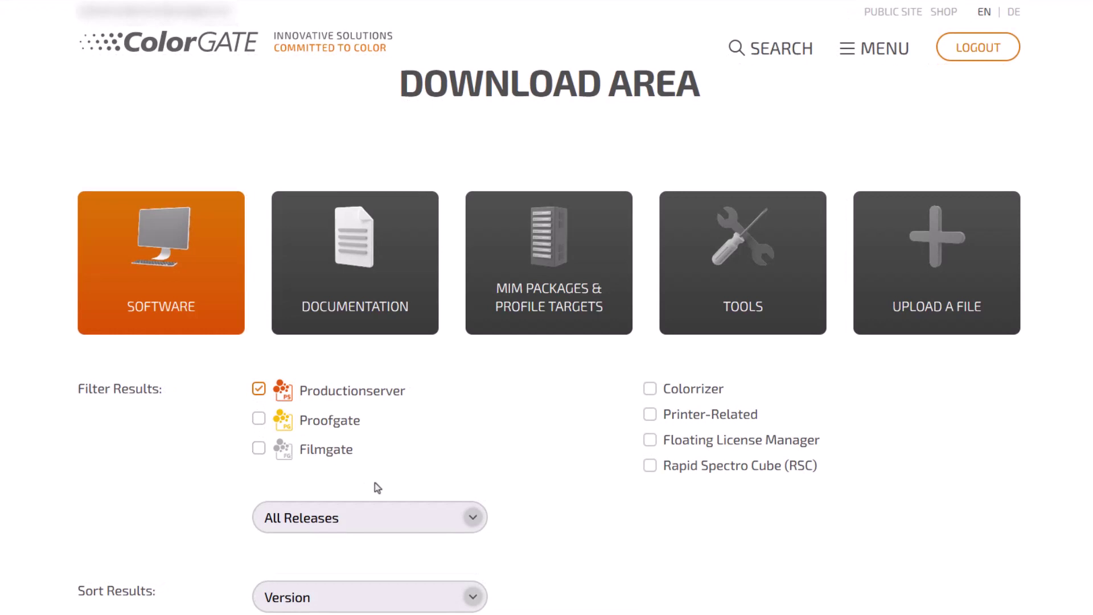
pyautogui.scroll(-1, 380, 491)
pyautogui.scroll(-1, 385, 500)
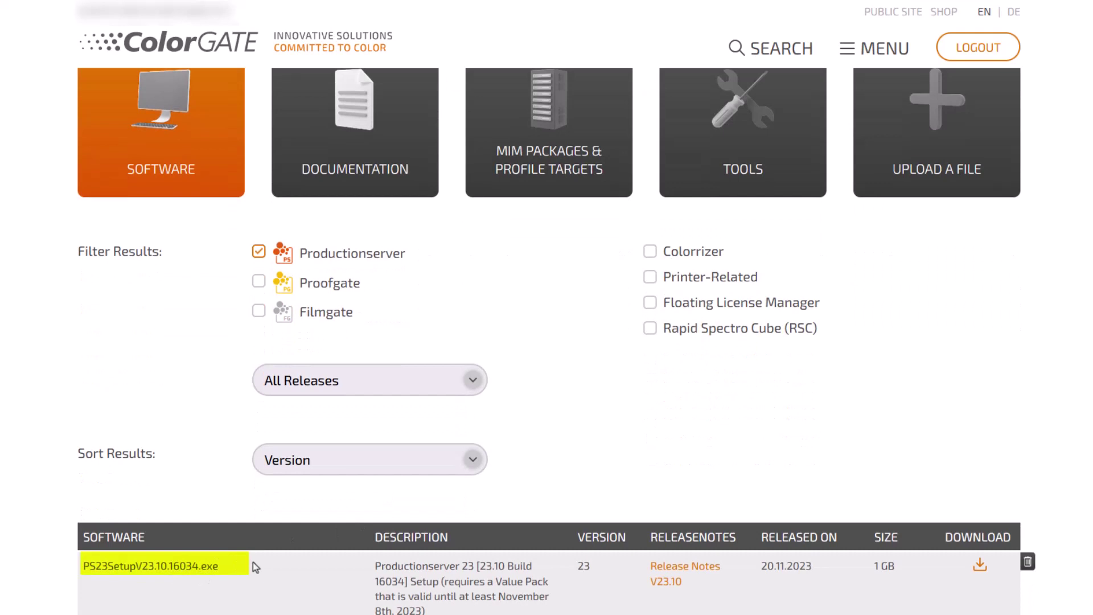
pyautogui.click(433, 382)
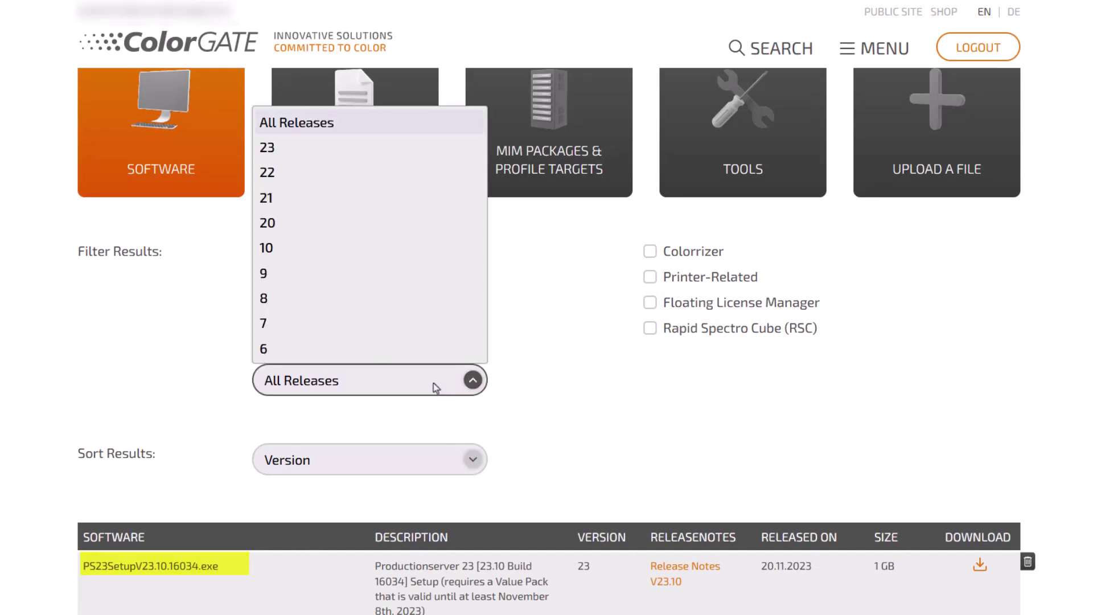
pyautogui.click(615, 376)
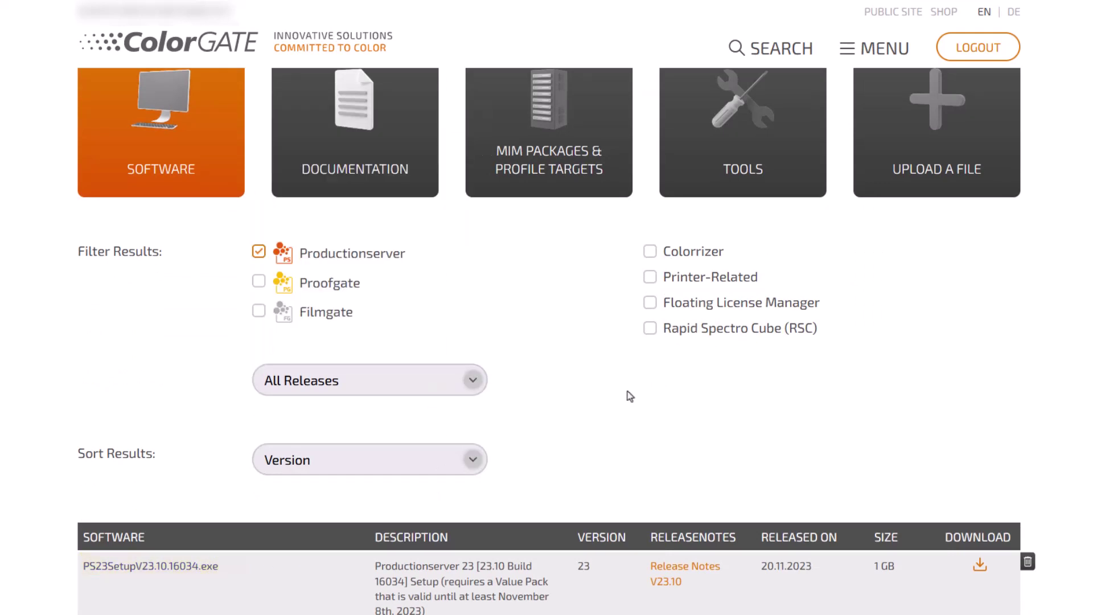
pyautogui.click(980, 568)
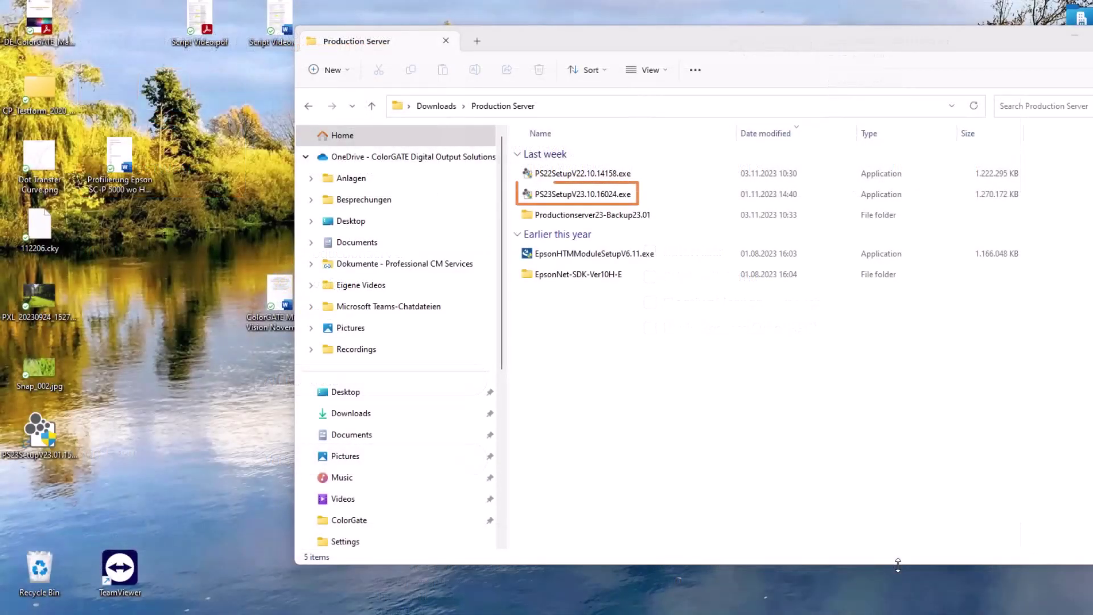
# Run PS23SetupV23.10.16024.exe and choose English as the installation language
pyautogui.doubleClick(583, 194)
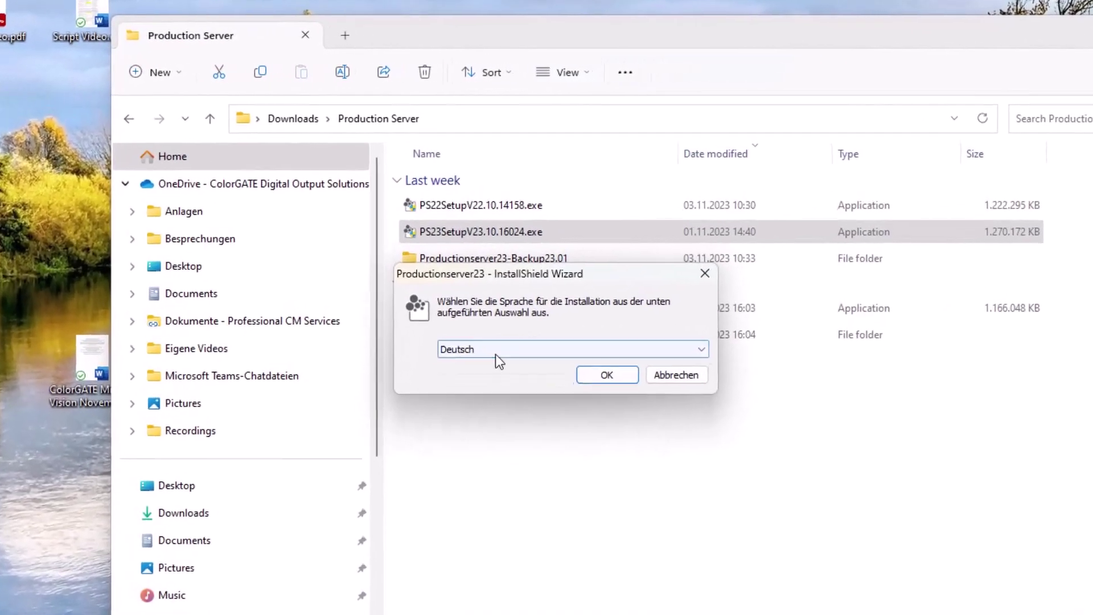
pyautogui.click(496, 354)
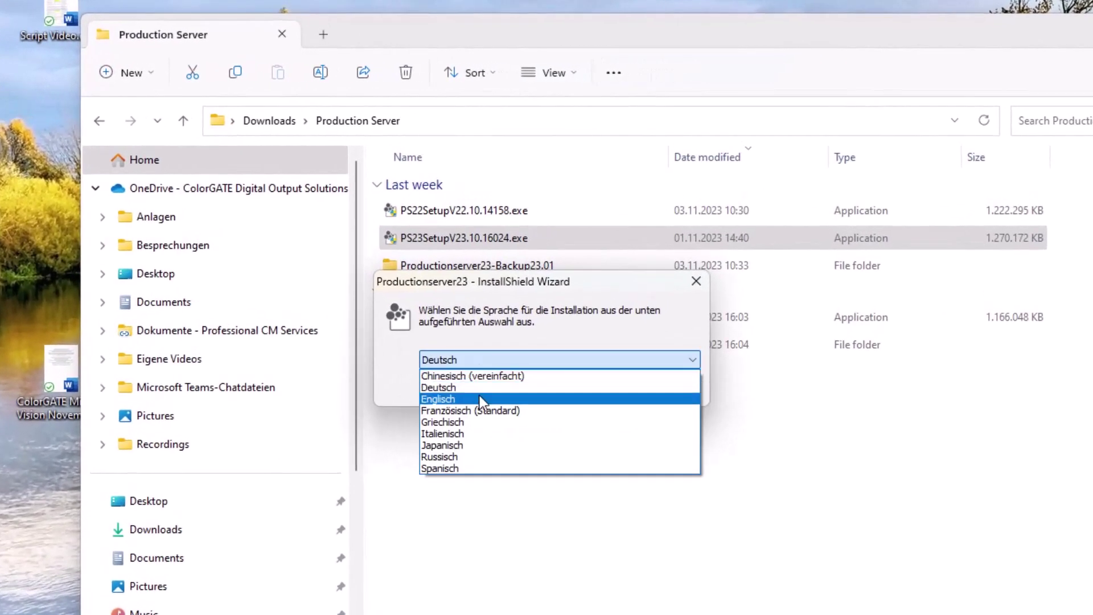
pyautogui.click(495, 384)
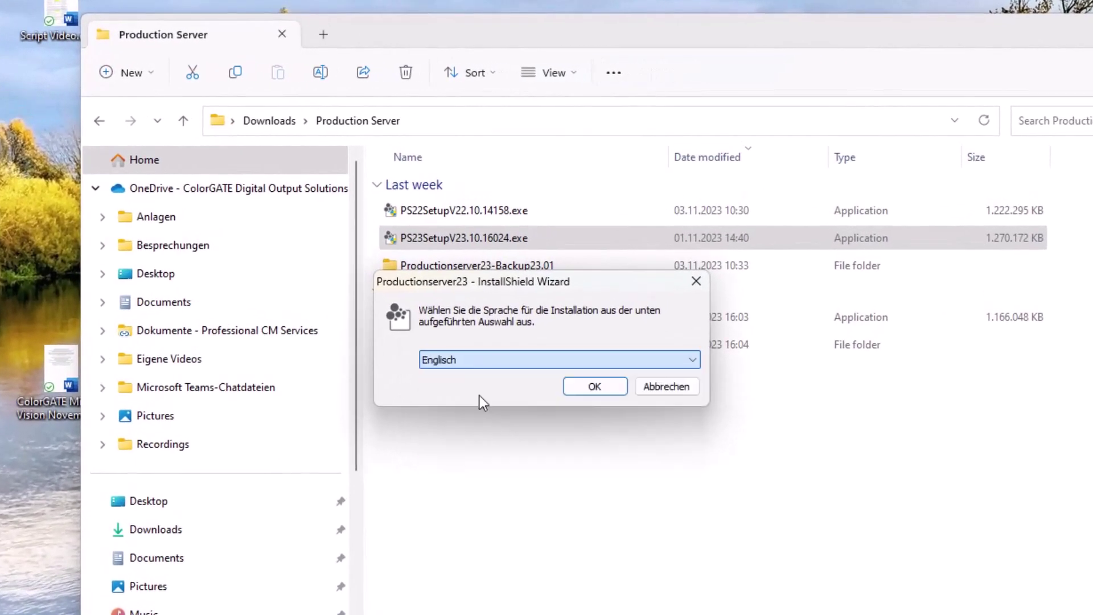
# Confirm English, pass the Welcome page, and accept the license agreement terms
pyautogui.click(606, 382)
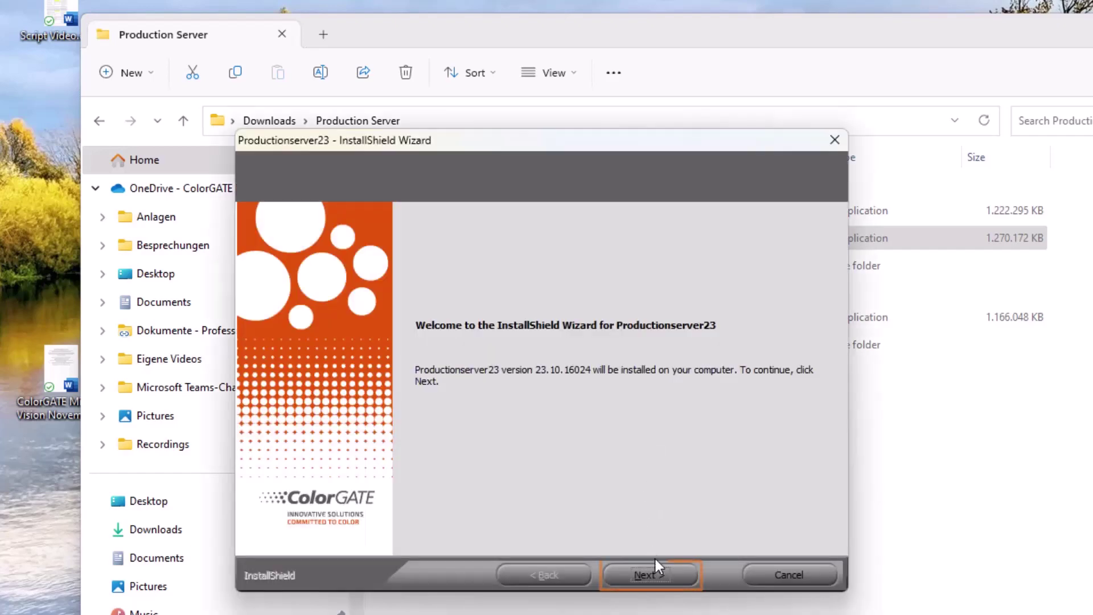
pyautogui.click(664, 577)
pyautogui.click(594, 494)
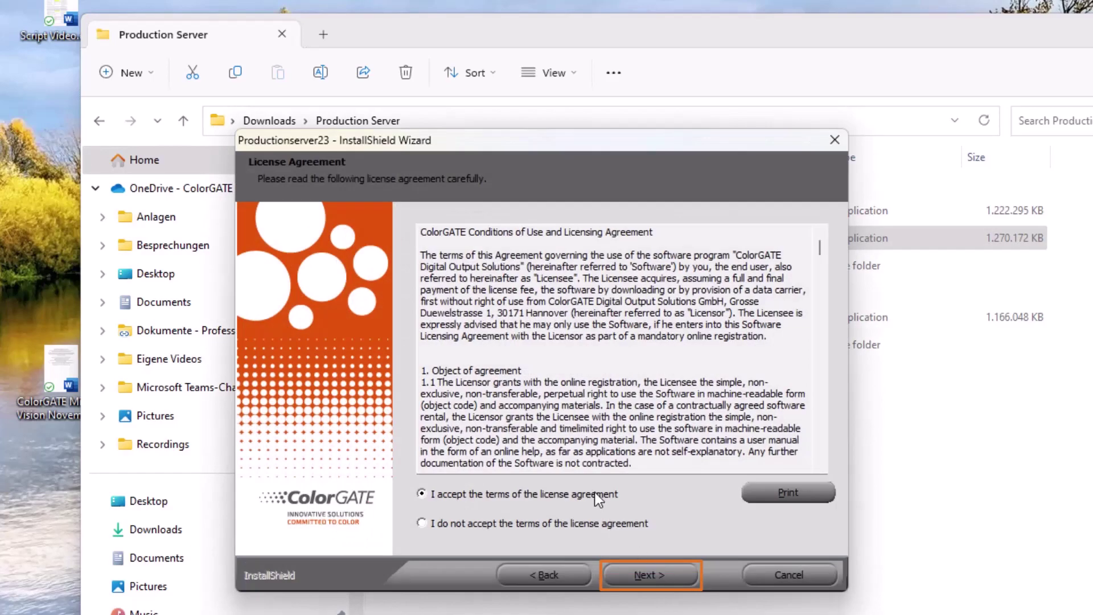
pyautogui.scroll(-3, 598, 441)
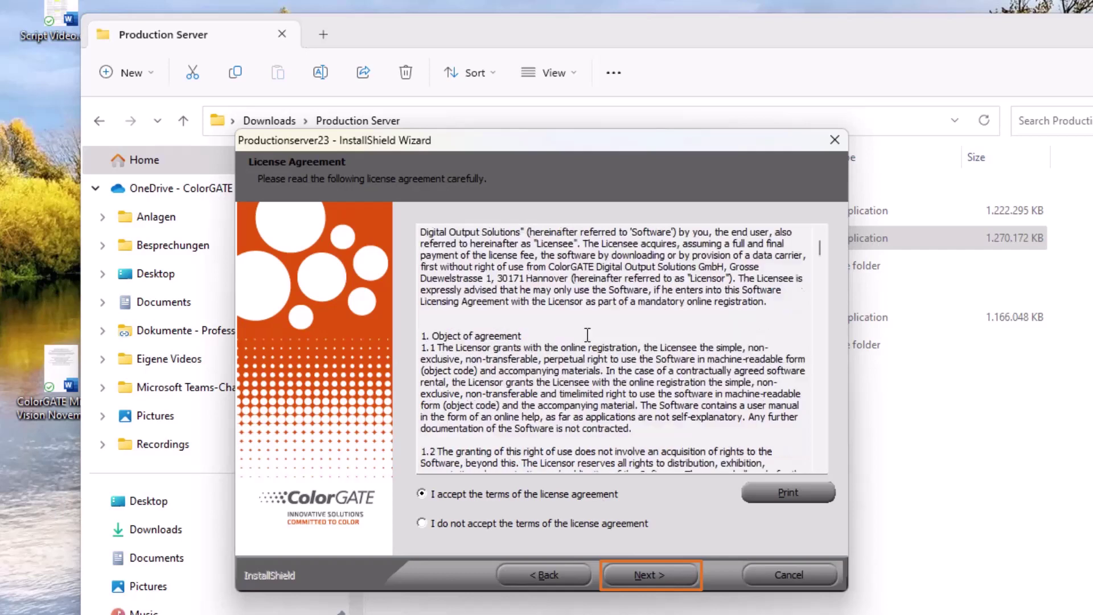
pyautogui.scroll(-4, 589, 393)
pyautogui.scroll(-4, 575, 347)
pyautogui.scroll(-5, 590, 384)
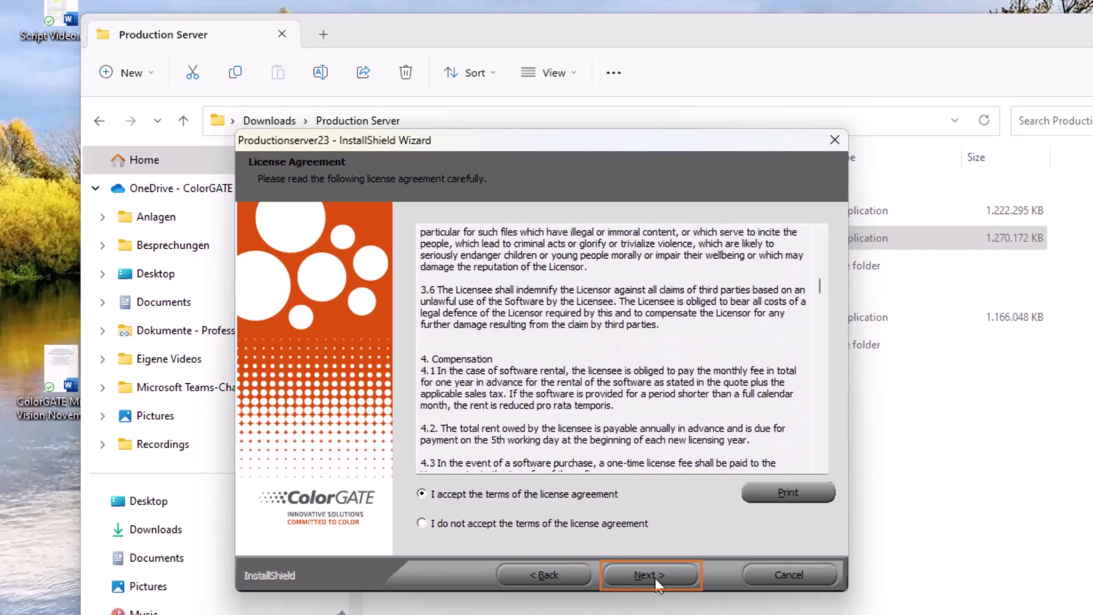
pyautogui.click(654, 575)
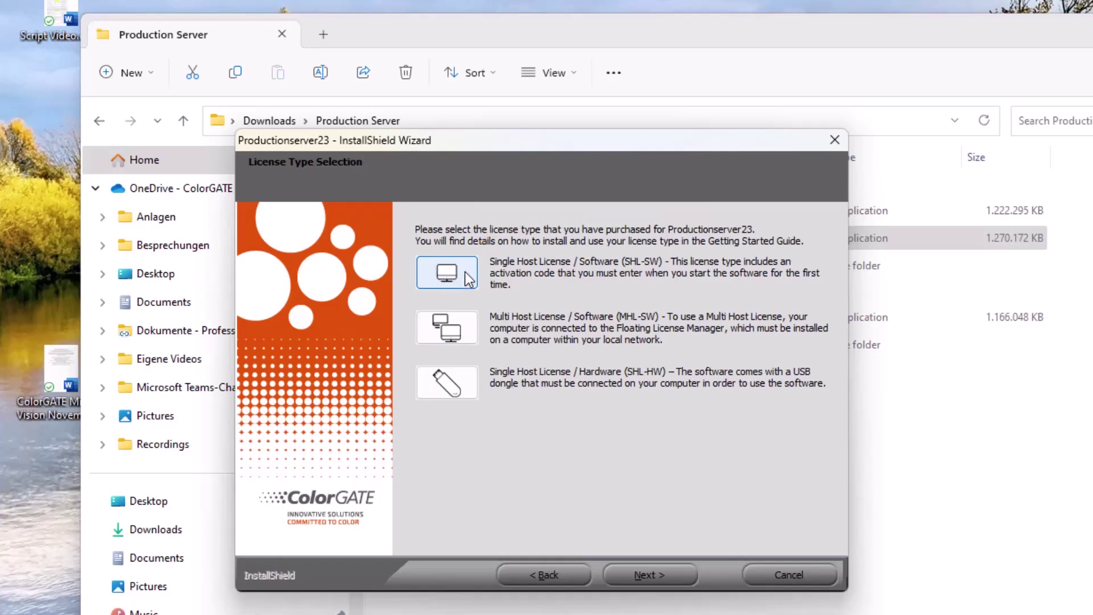
# Install Productionserver23 with a Single Host software license, Complete setup and the default folder
pyautogui.click(435, 271)
pyautogui.click(662, 572)
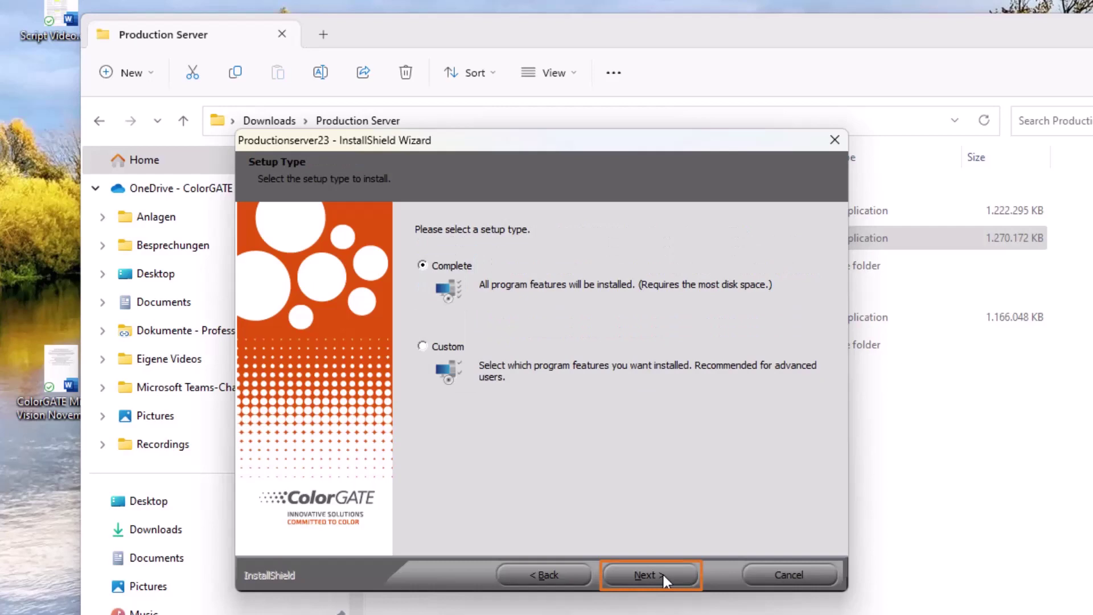
pyautogui.click(662, 573)
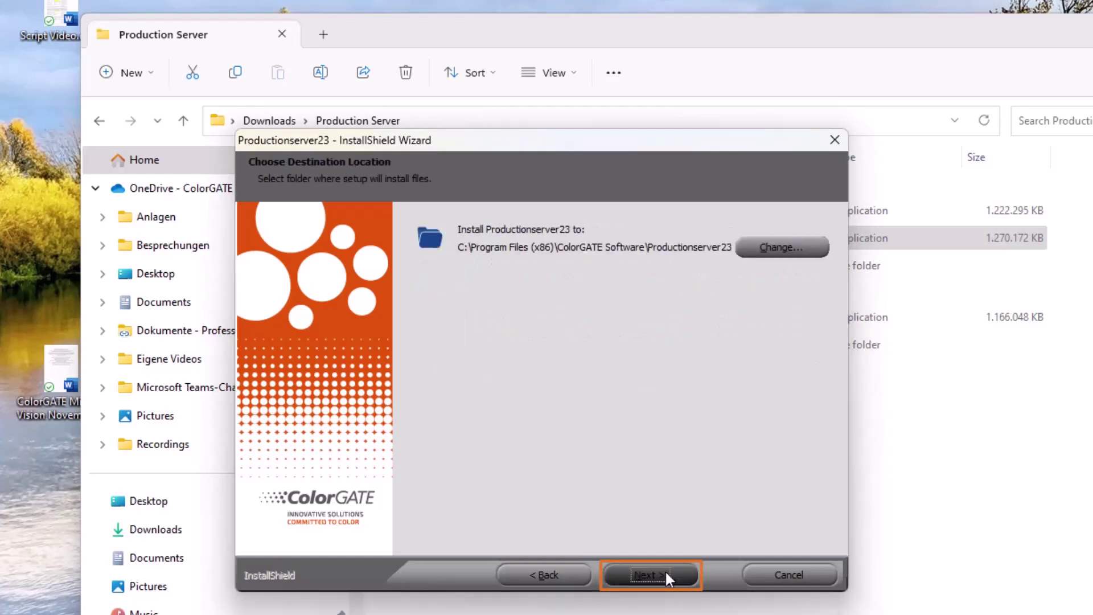
pyautogui.click(666, 570)
pyautogui.click(666, 569)
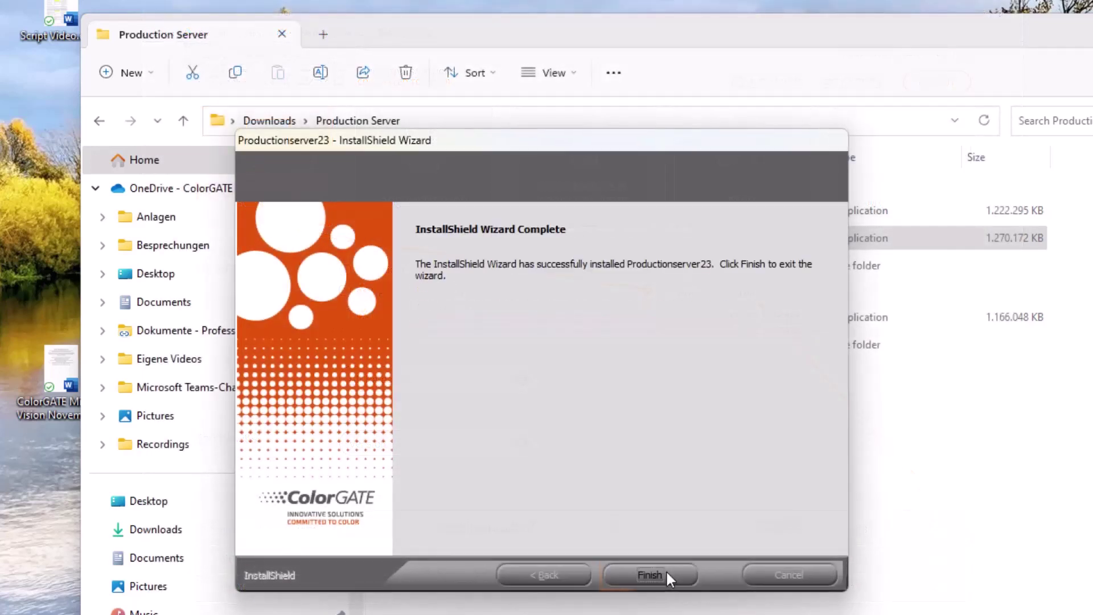
# Finish the installer and focus the Aktivierungscode field for activation code entry
pyautogui.click(666, 572)
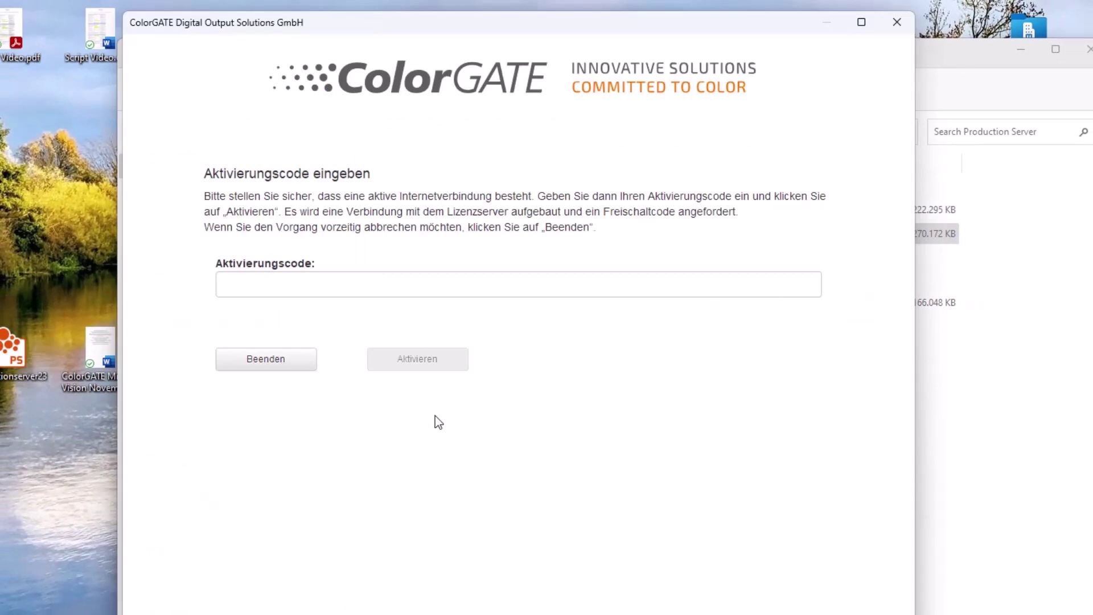
pyautogui.click(344, 285)
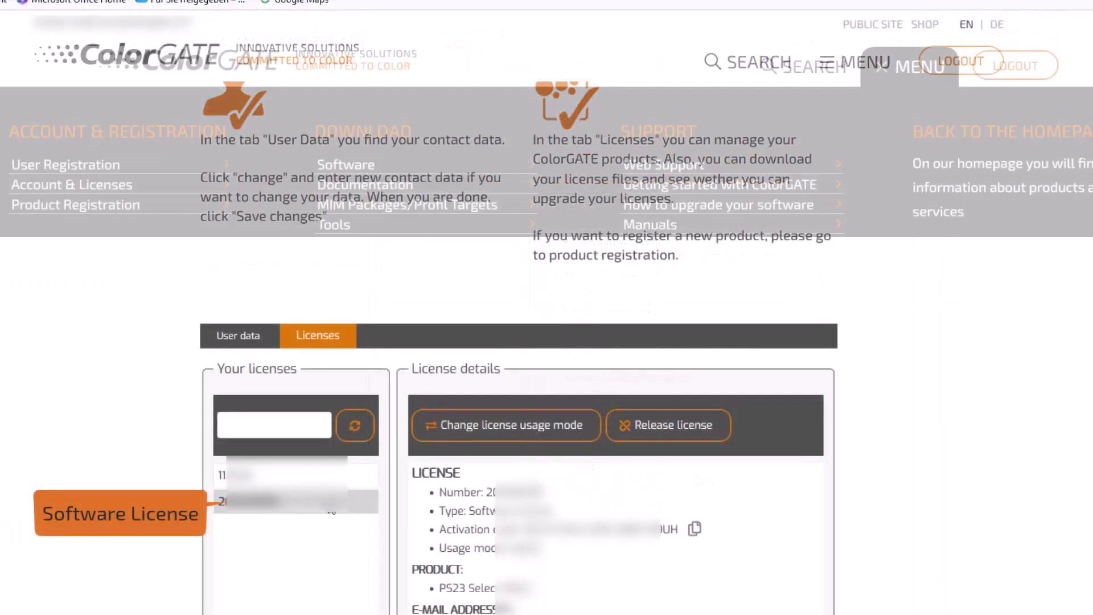
# Copy the software activation code from License details, activate with it, and allow the online license-file search
pyautogui.moveTo(677, 530); pyautogui.dragTo(504, 531)
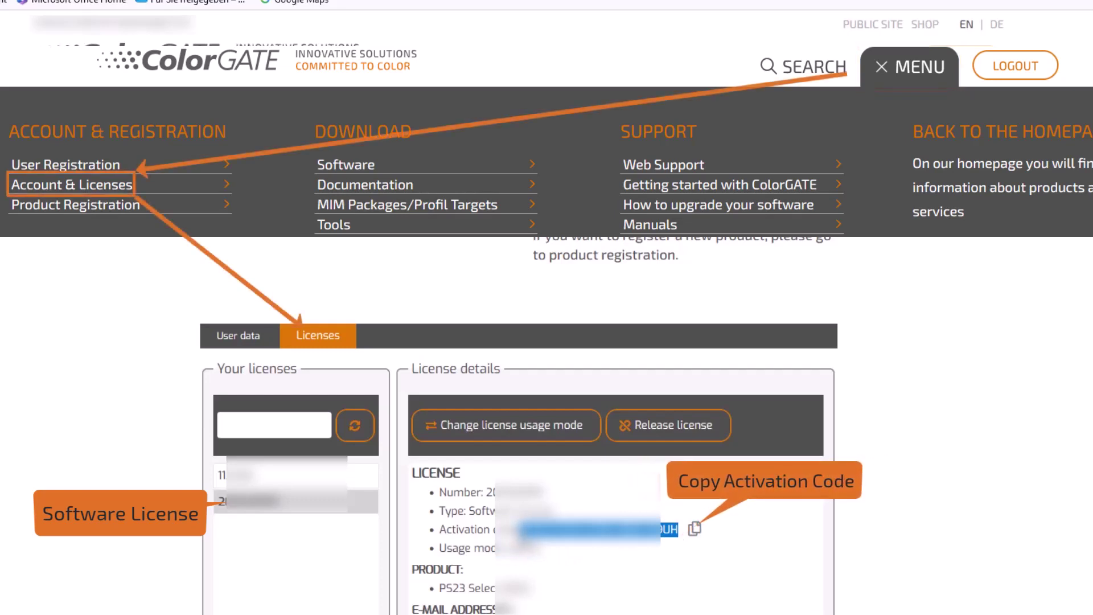
pyautogui.click(698, 530)
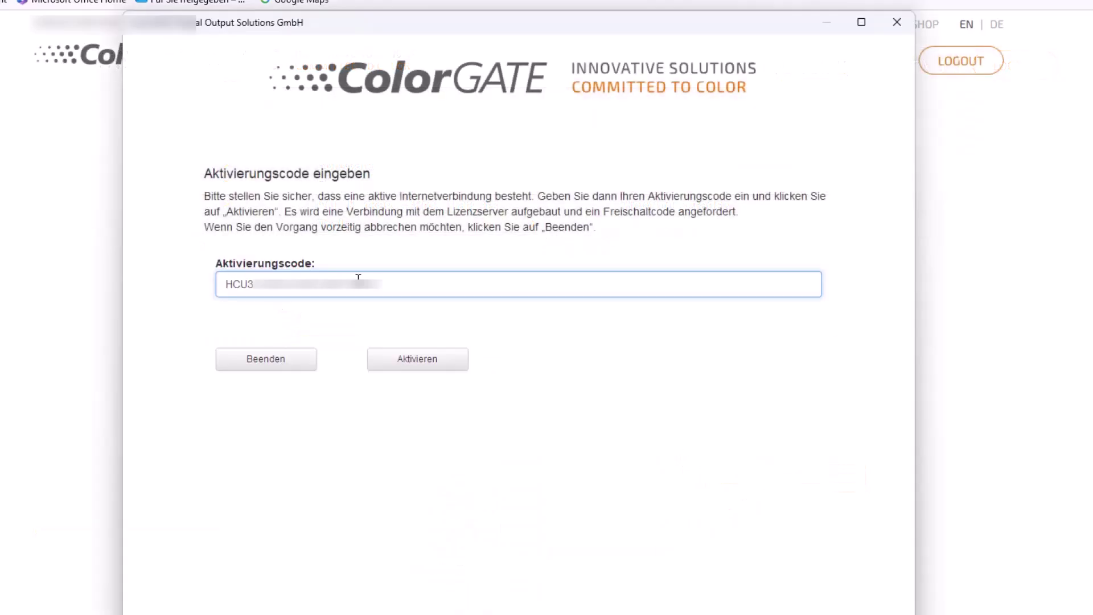
pyautogui.click(420, 363)
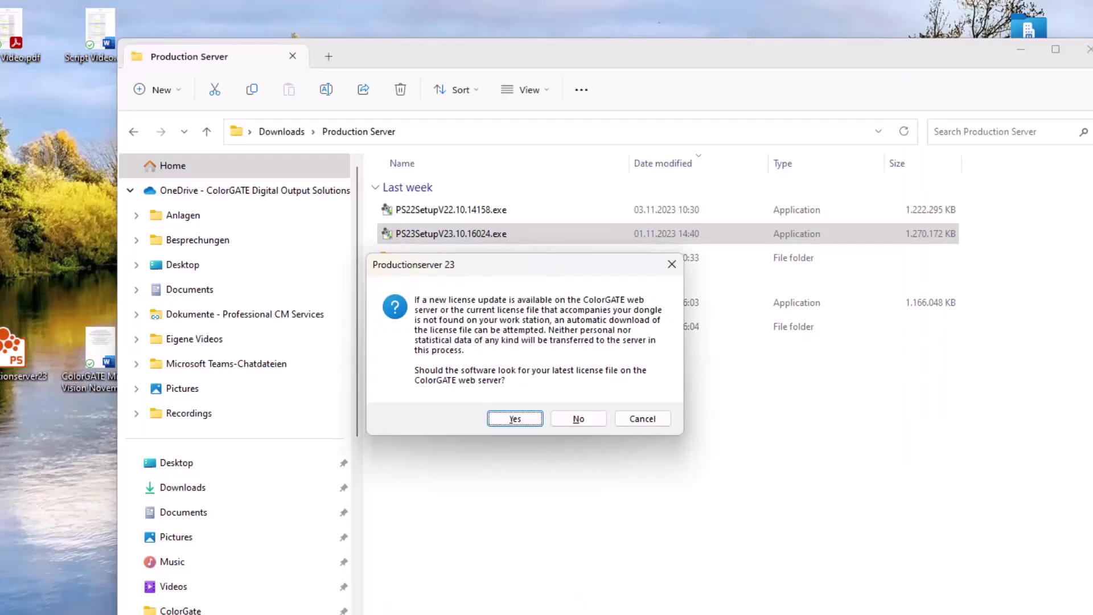
pyautogui.click(520, 418)
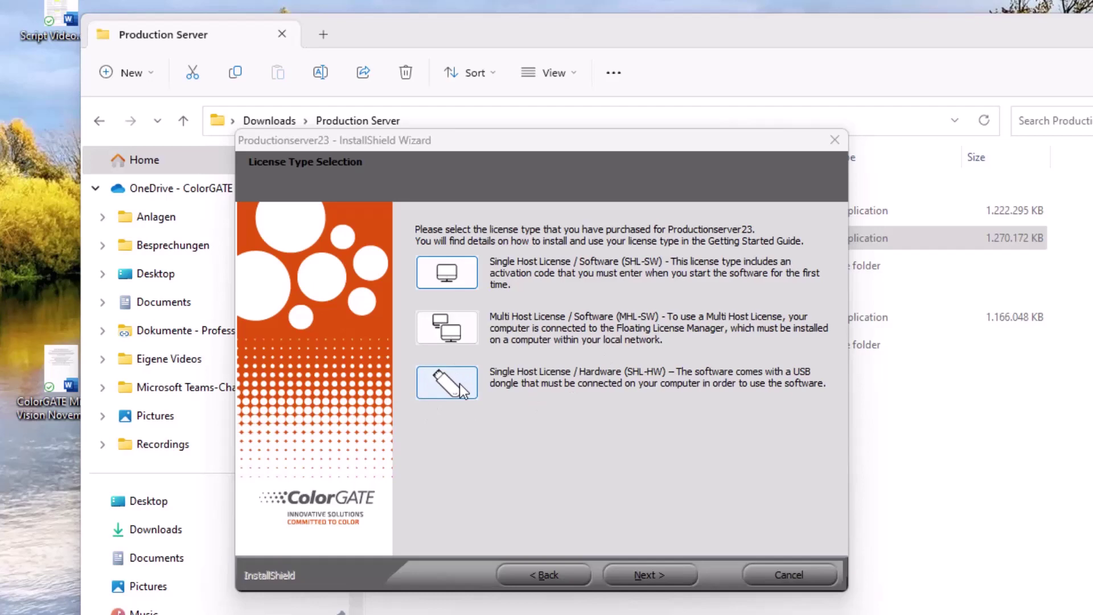
# Install Productionserver23 with the SHL-HW USB-dongle license and Complete setup
pyautogui.click(462, 389)
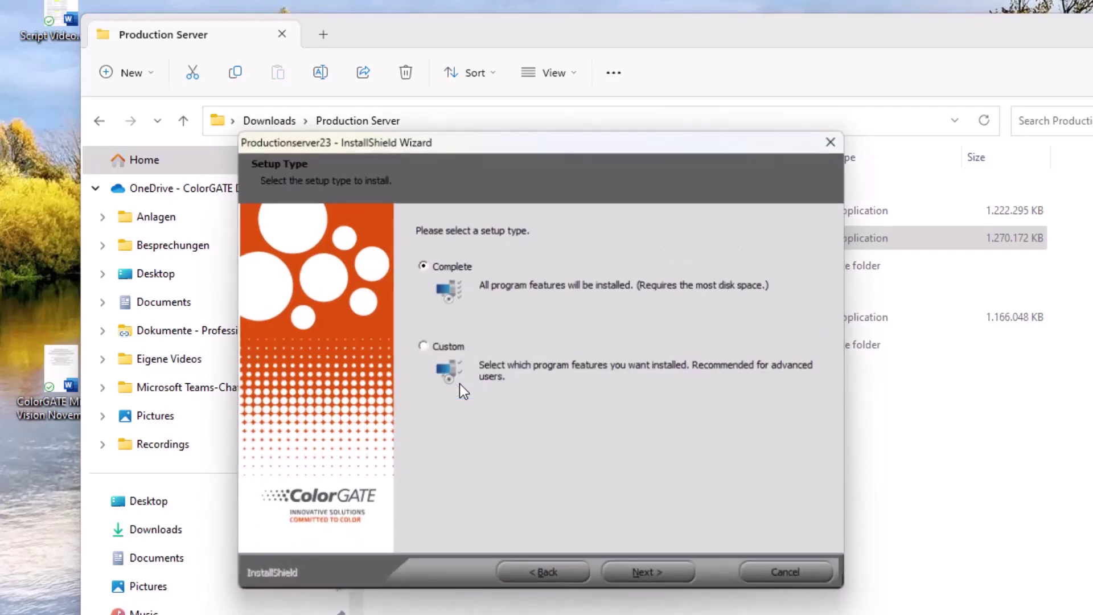
pyautogui.click(662, 578)
pyautogui.click(662, 570)
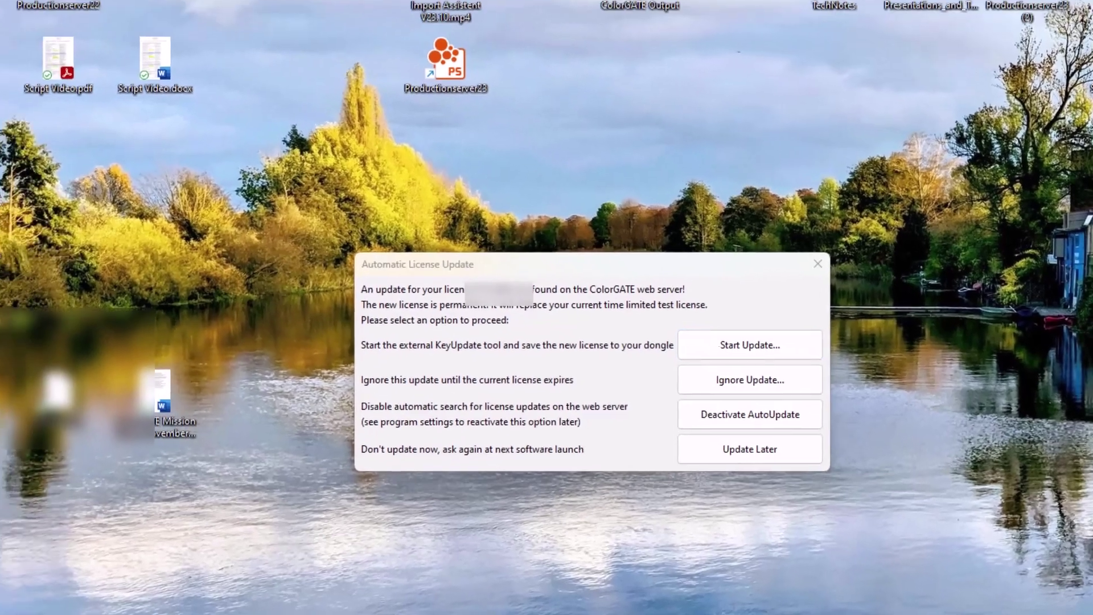
pyautogui.press('super+e')
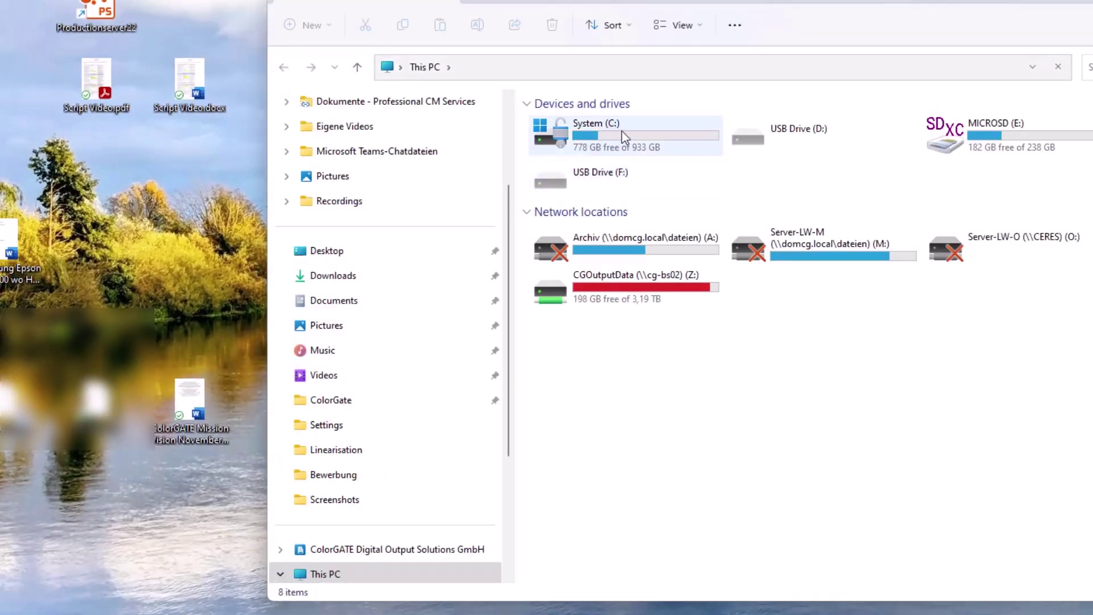
pyautogui.doubleClick(622, 134)
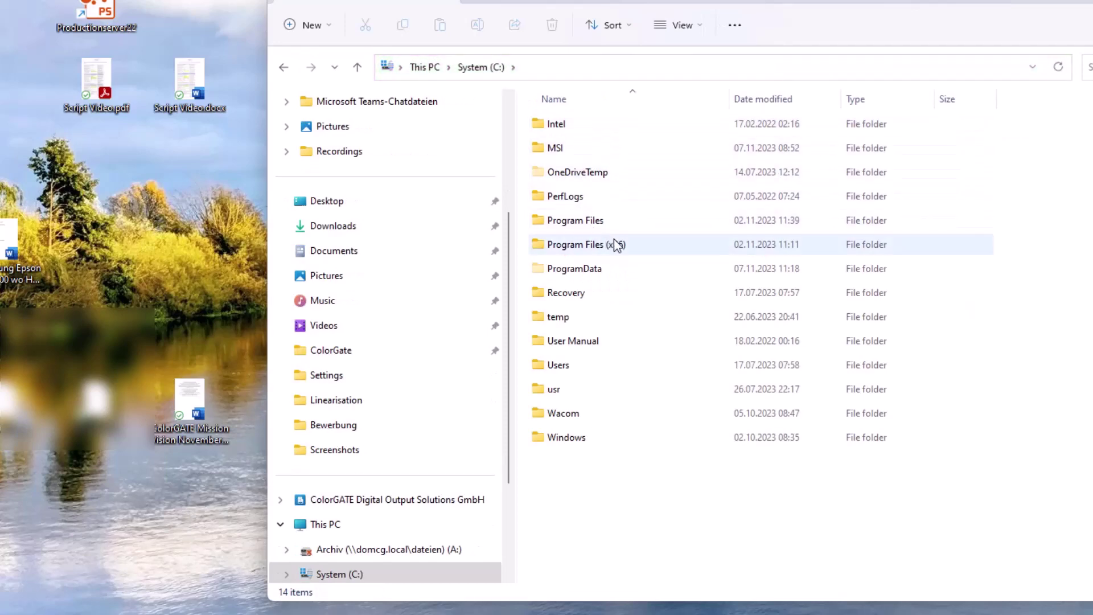
pyautogui.doubleClick(616, 245)
pyautogui.doubleClick(620, 221)
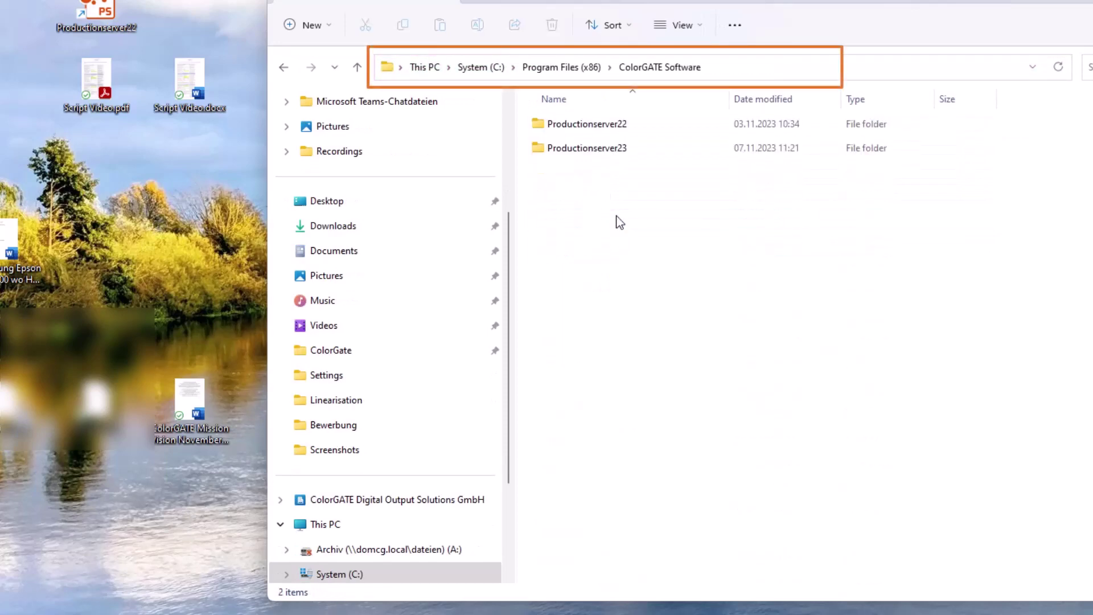
pyautogui.doubleClick(606, 150)
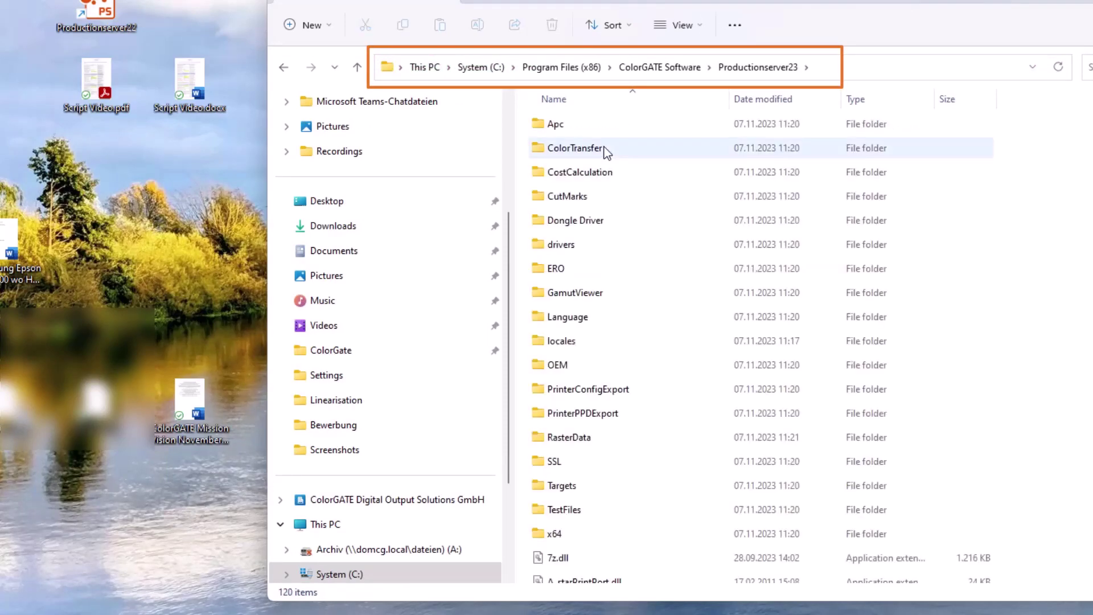
pyautogui.scroll(-10, 604, 151)
pyautogui.click(598, 241)
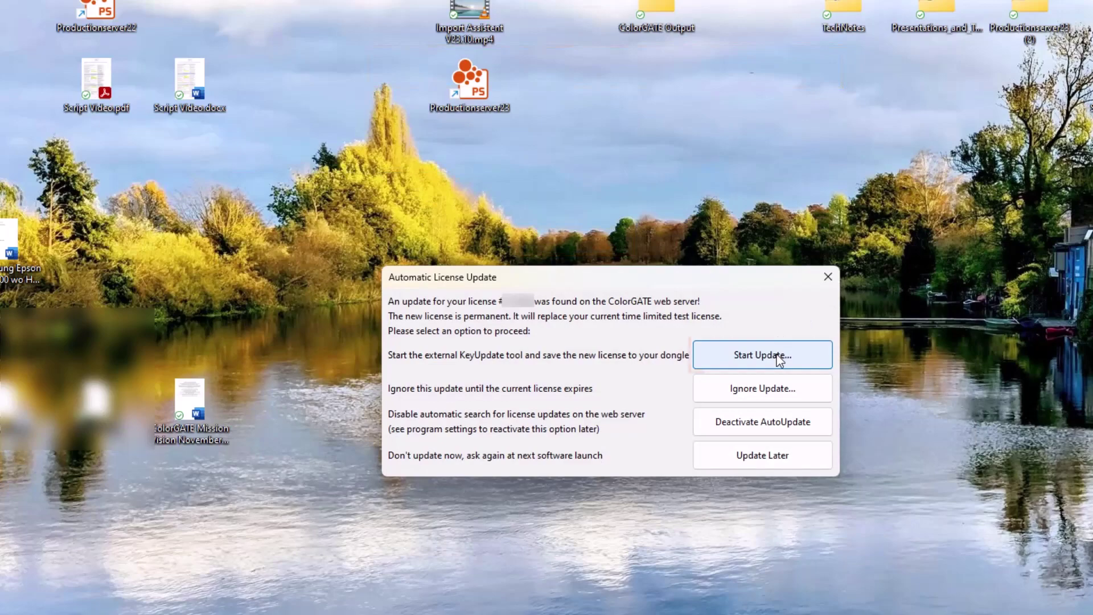
# Write the permanent license to the attached dongle via Start Update, keeping a license file copy on the desktop
pyautogui.click(779, 357)
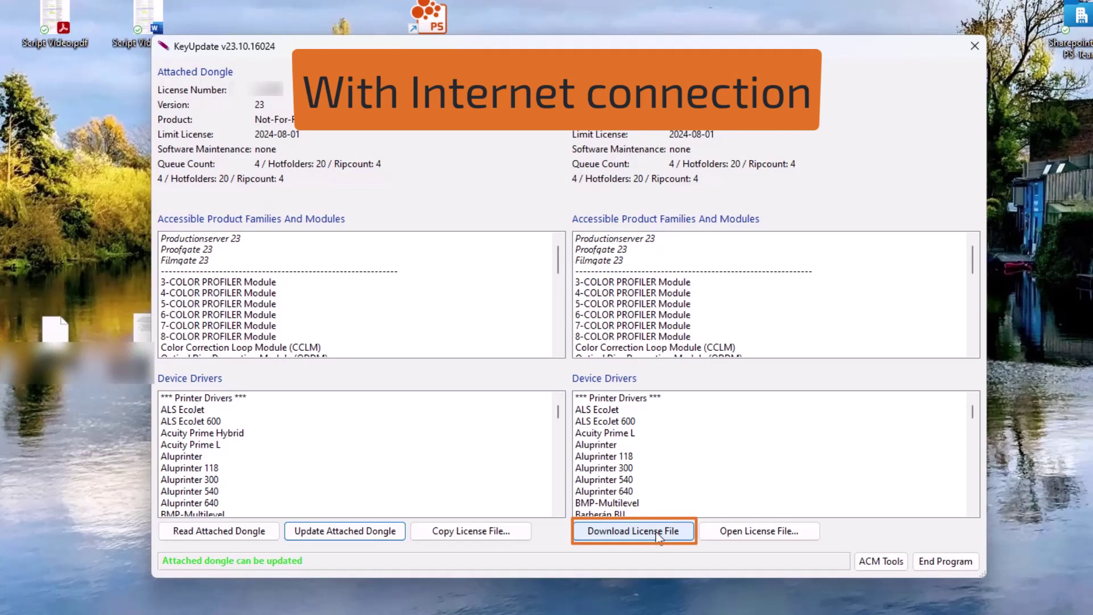
pyautogui.click(359, 531)
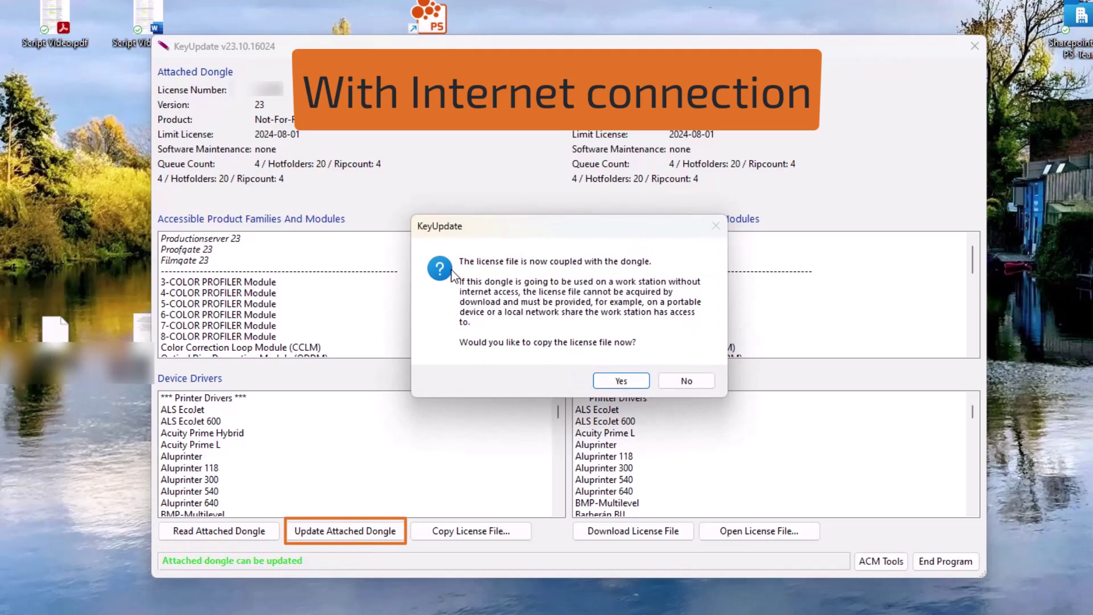
pyautogui.click(638, 386)
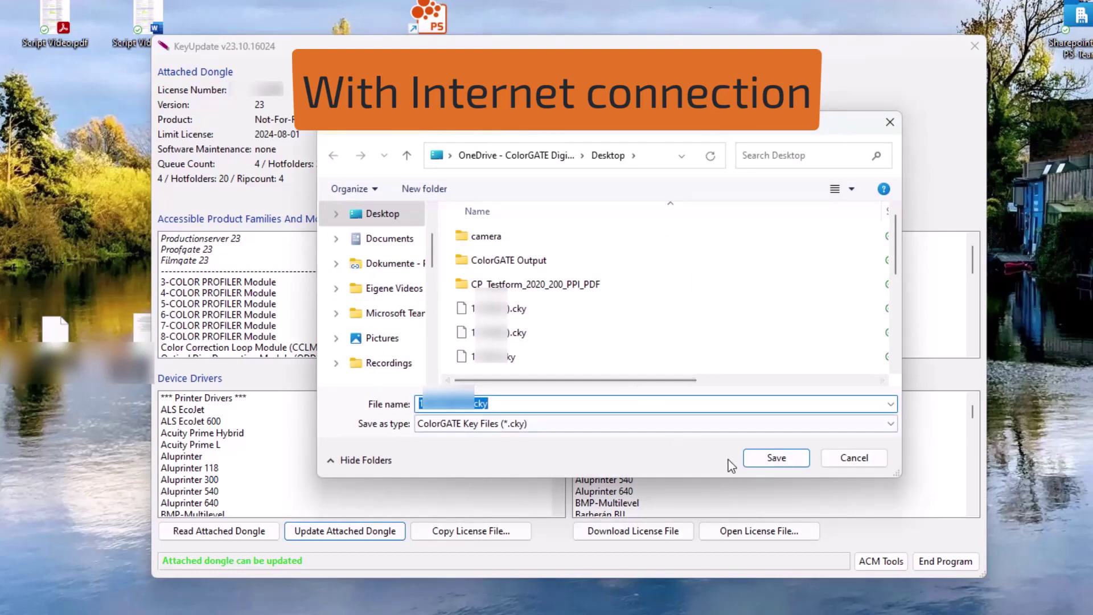
pyautogui.click(773, 459)
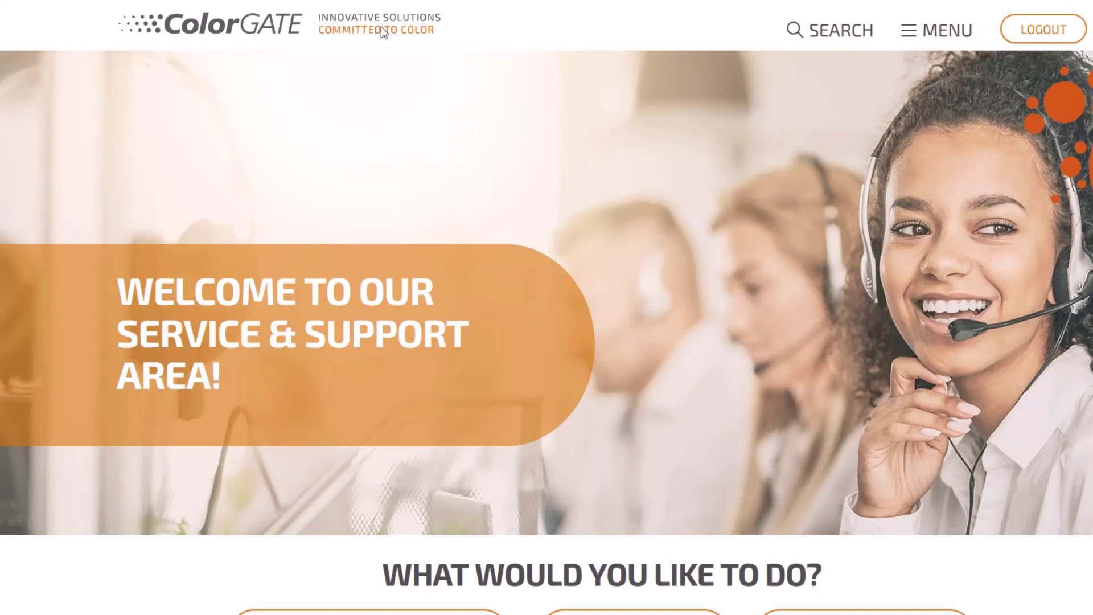
# Go to MENU > Account & Licenses, Licenses tab, and show the first license's details
pyautogui.click(950, 33)
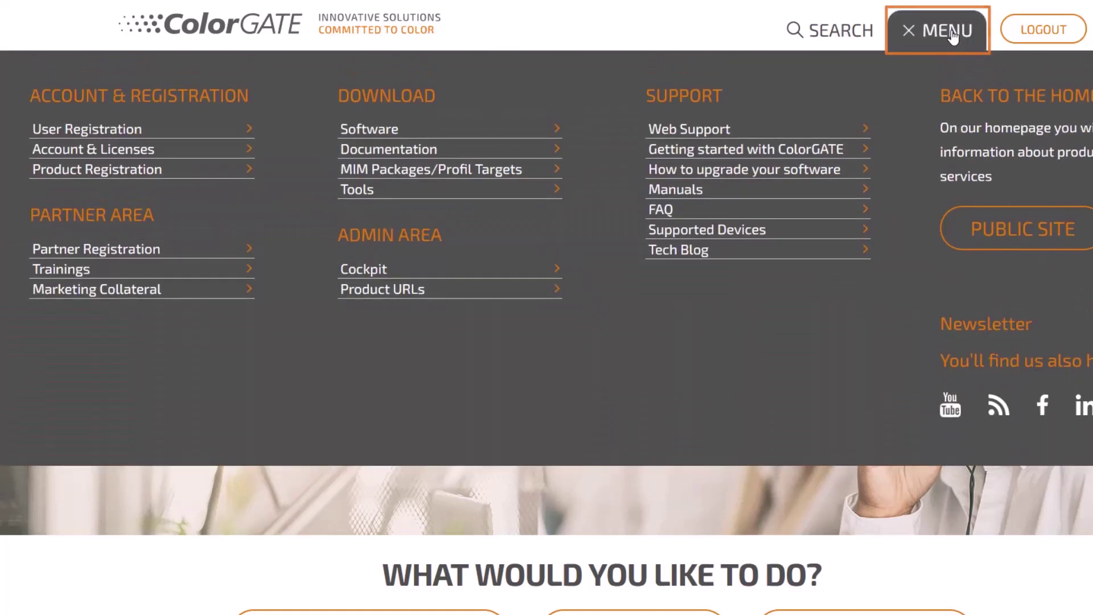
pyautogui.click(134, 151)
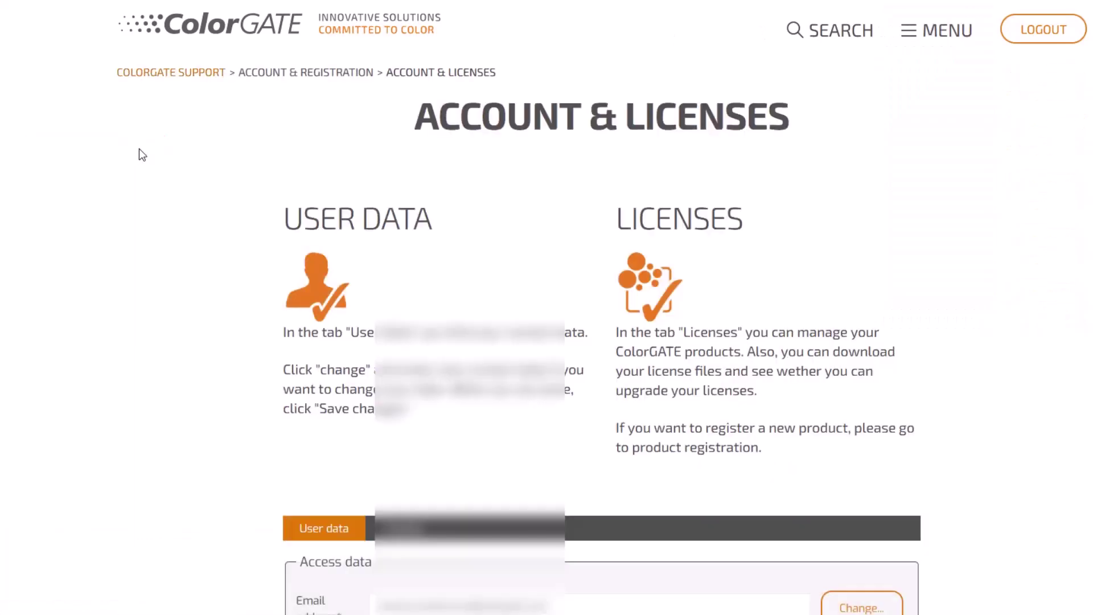
pyautogui.scroll(-2, 142, 154)
pyautogui.scroll(-2, 145, 160)
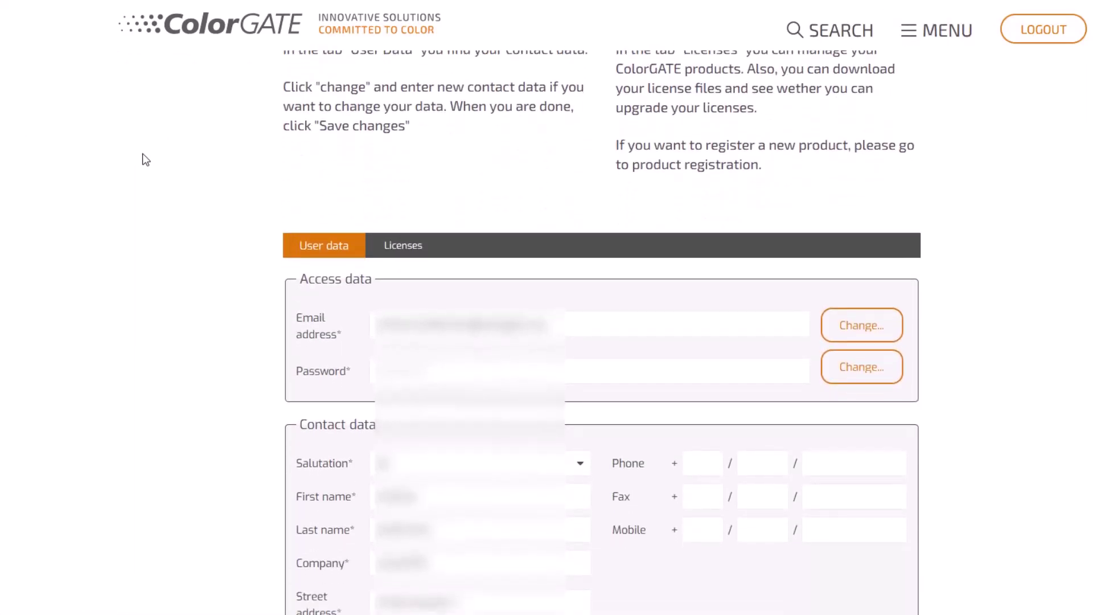
pyautogui.click(414, 251)
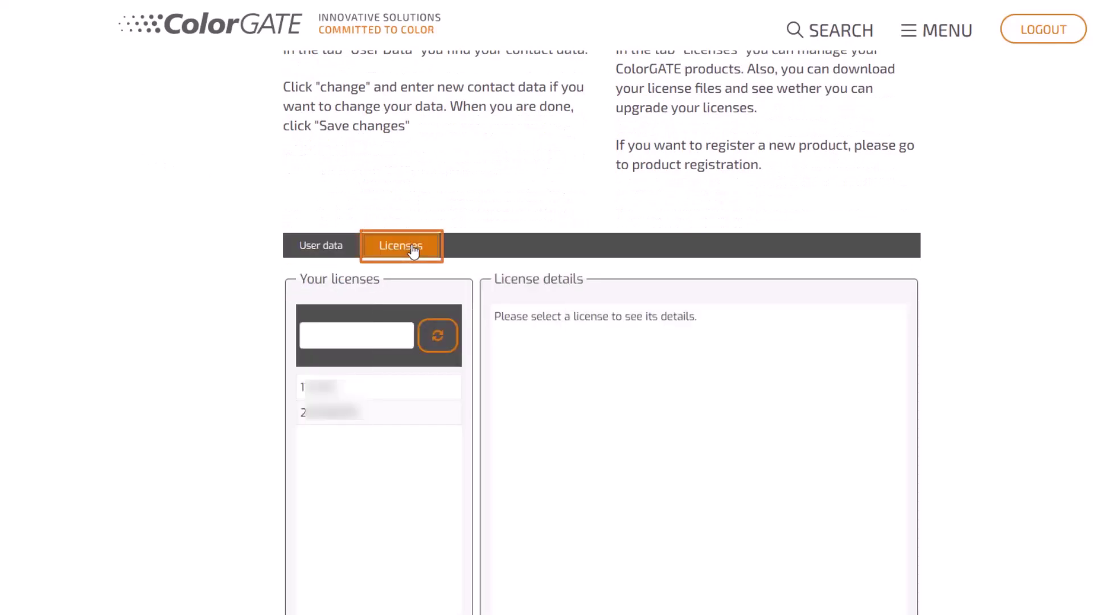
pyautogui.click(320, 386)
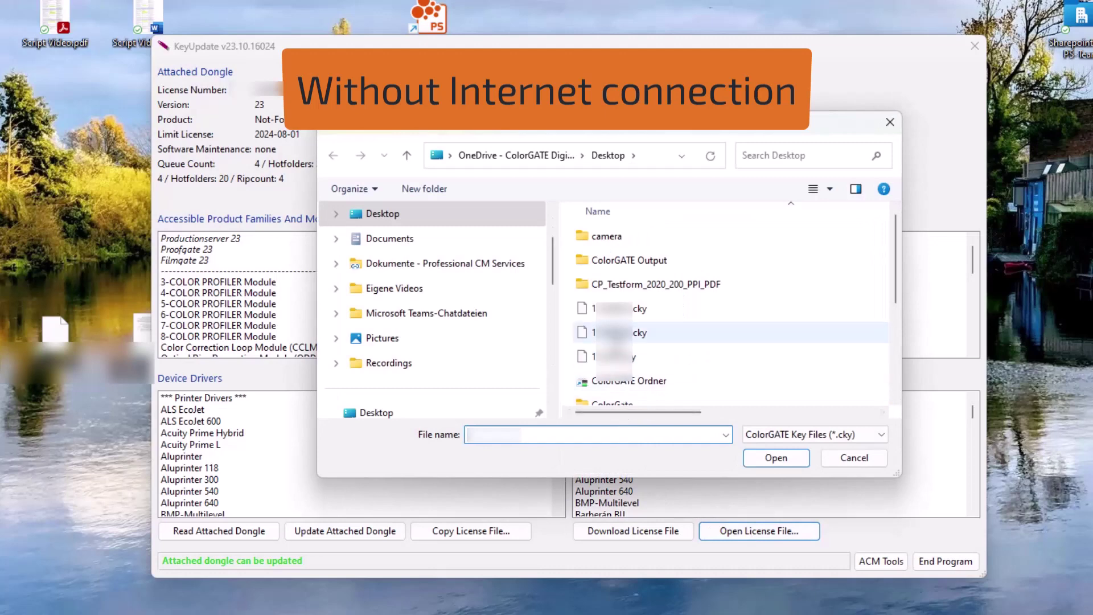
# Load the second saved .cky license file from the desktop, write it to the dongle, and exit KeyUpdate
pyautogui.click(617, 334)
pyautogui.doubleClick(615, 334)
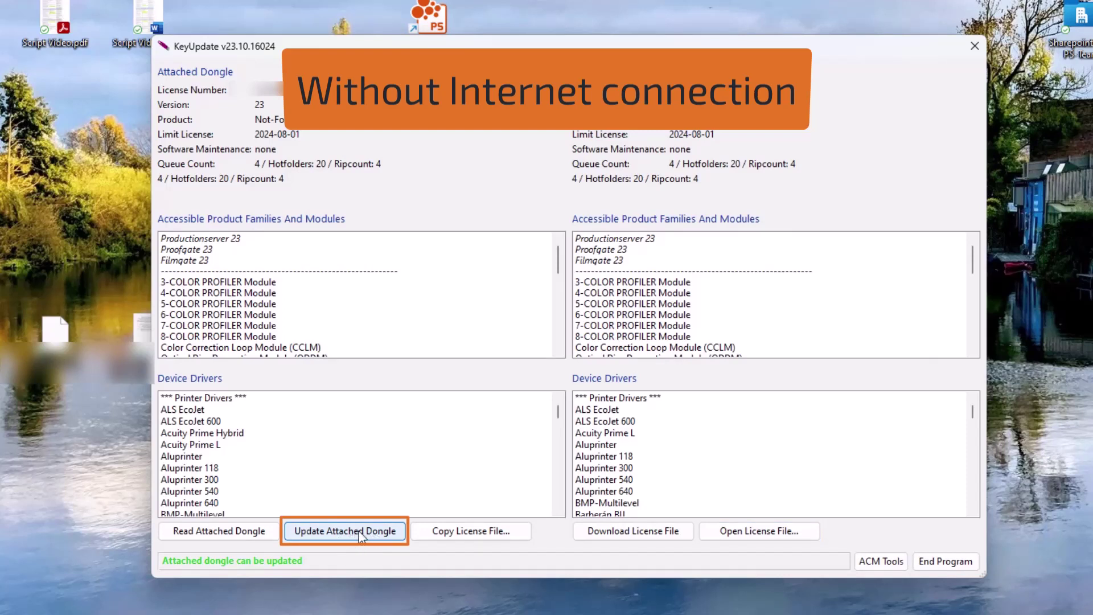
pyautogui.click(360, 533)
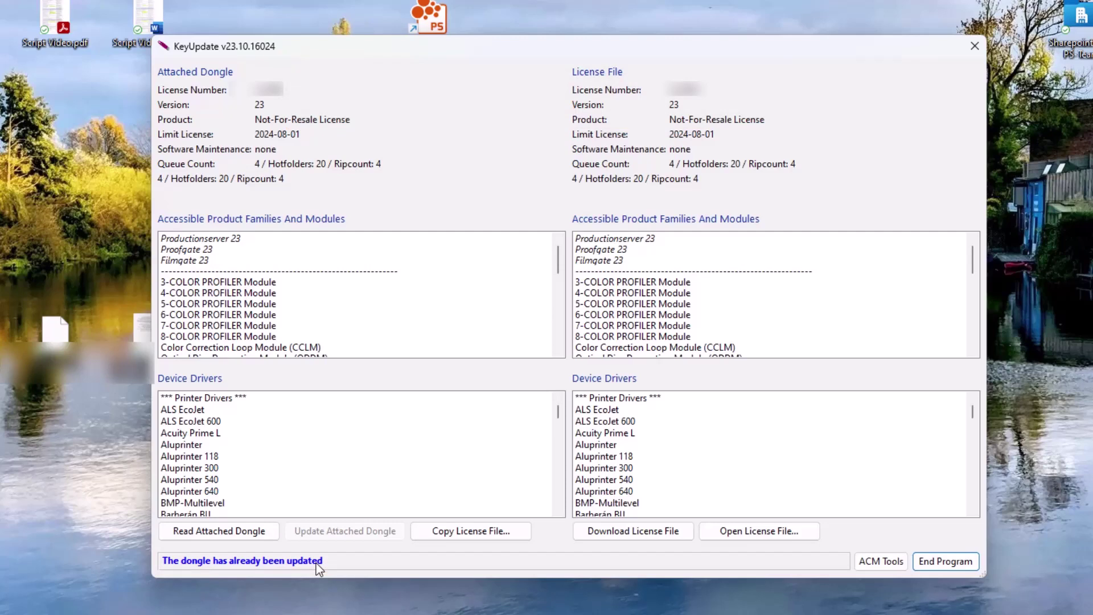
pyautogui.click(946, 562)
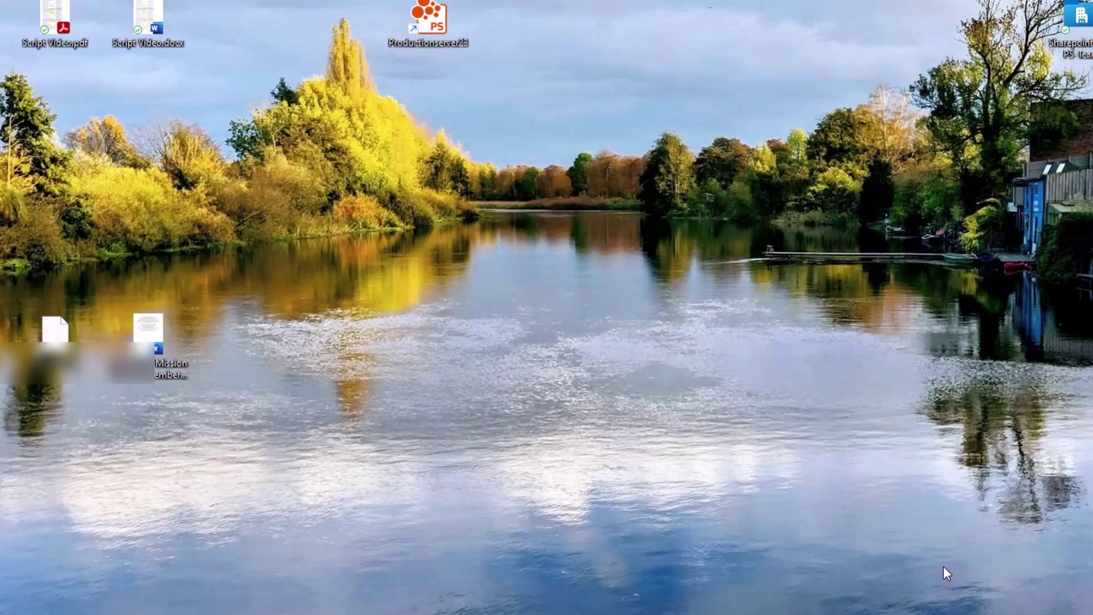